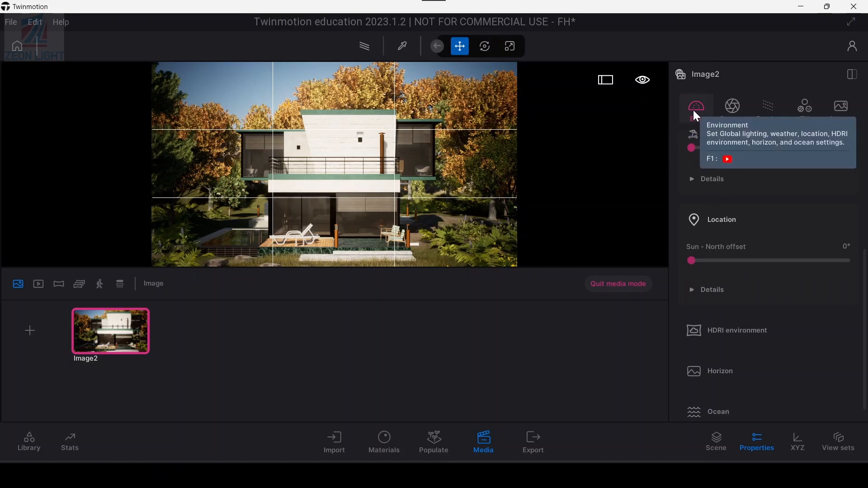
# Step: Set the global lighting's time of day for Image2 to about 07:34 and keep Image2 selected
pyautogui.scroll(5, 723, 188)
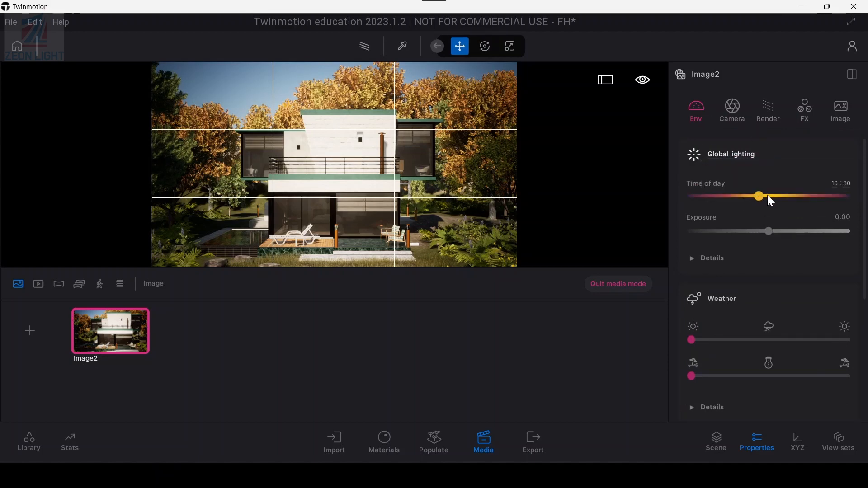
pyautogui.moveTo(761, 197)
pyautogui.mouseDown()
pyautogui.moveTo(791, 196)
pyautogui.moveTo(715, 196)
pyautogui.moveTo(790, 196)
pyautogui.moveTo(737, 196)
pyautogui.moveTo(768, 196)
pyautogui.mouseUp()
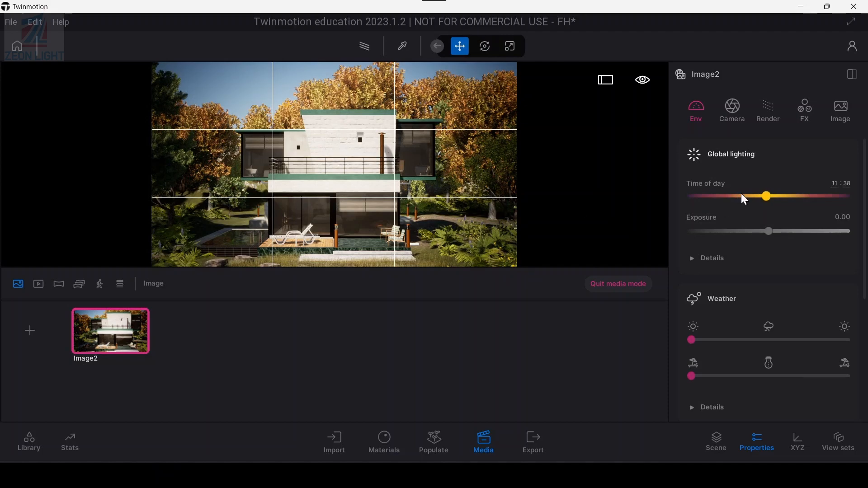
pyautogui.moveTo(767, 195); pyautogui.dragTo(741, 197)
pyautogui.click(355, 163)
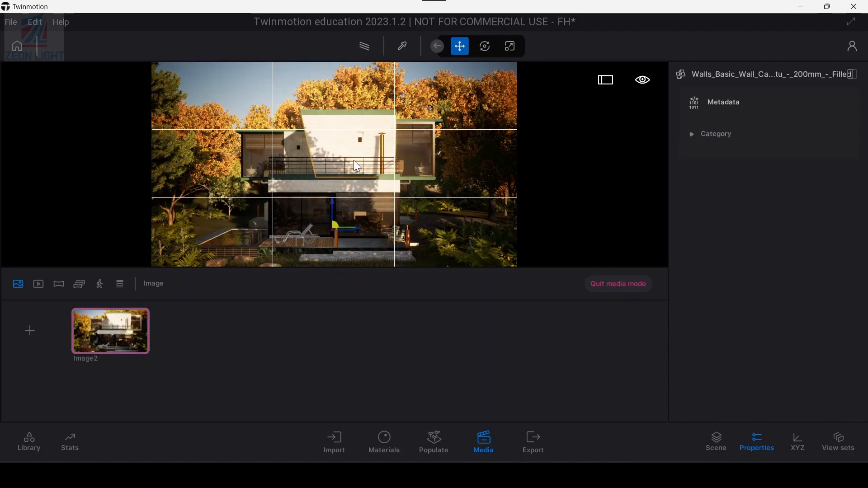
pyautogui.click(109, 326)
# Step: Set the sun's north offset for Image2 to 304° in the location settings
pyautogui.scroll(-4, 725, 253)
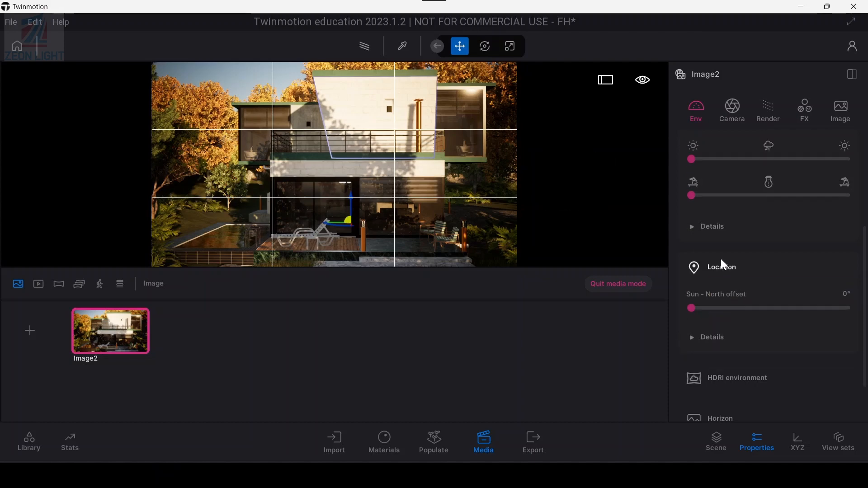
pyautogui.moveTo(691, 309); pyautogui.dragTo(823, 302)
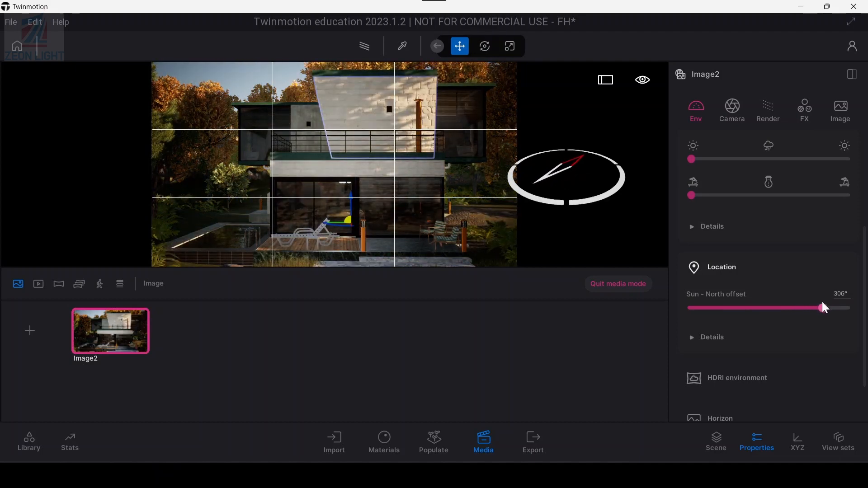
pyautogui.moveTo(823, 309); pyautogui.dragTo(821, 308)
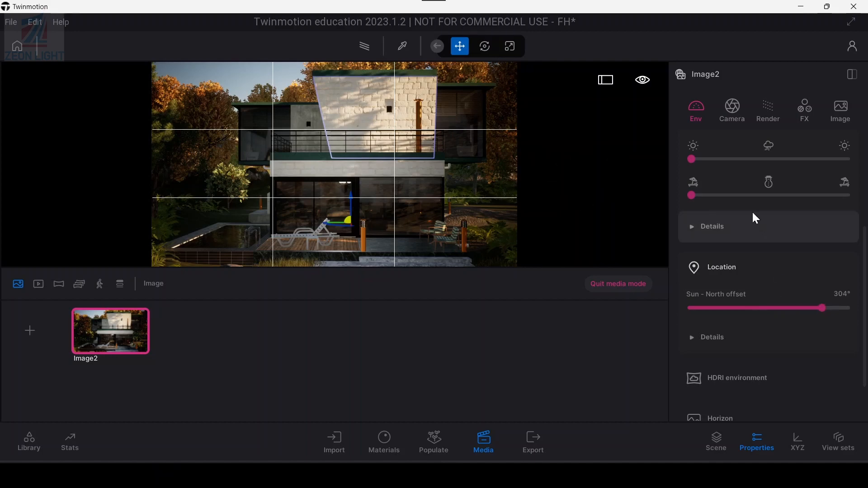
# Step: Set the time of day to 08:33 and refresh the saved Image2 with the current view
pyautogui.scroll(5, 783, 222)
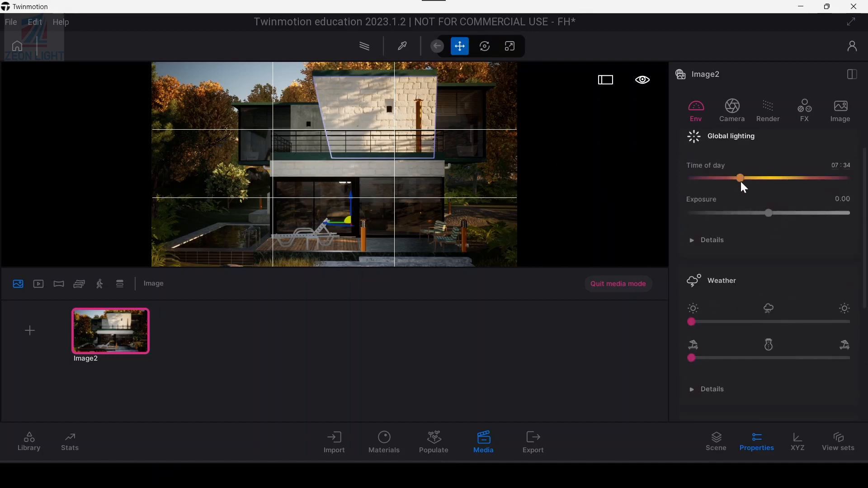
pyautogui.moveTo(741, 196); pyautogui.dragTo(746, 196)
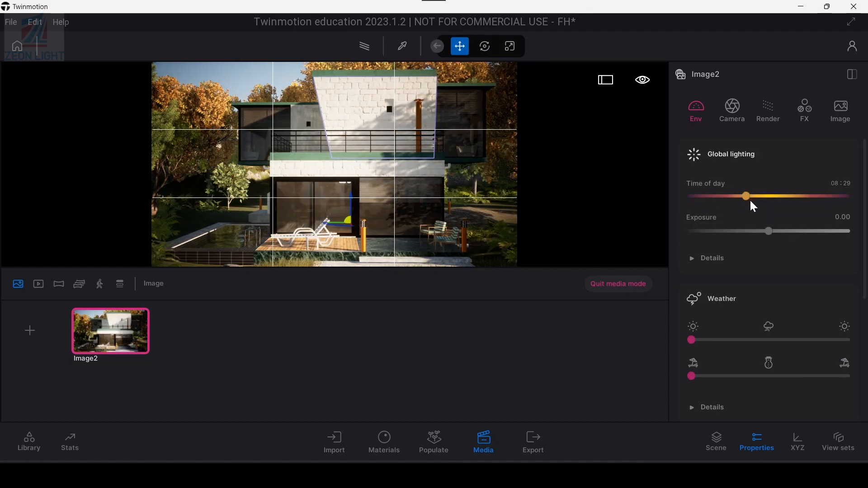
pyautogui.moveTo(748, 197); pyautogui.dragTo(749, 196)
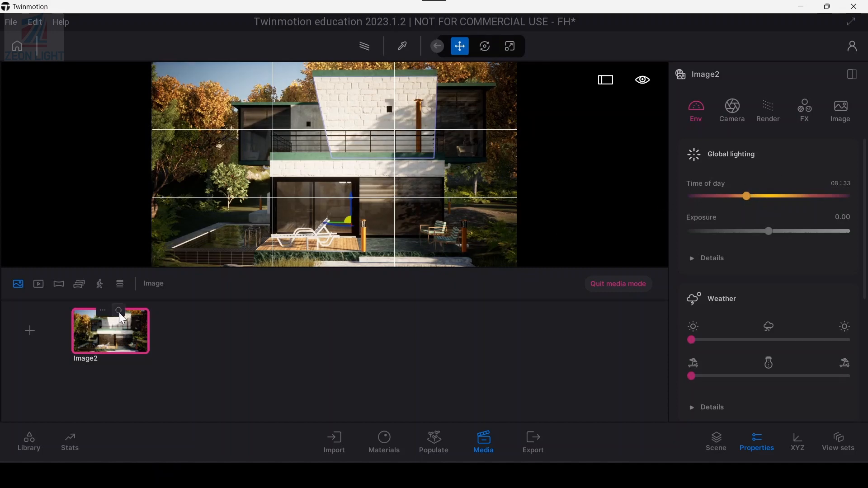
pyautogui.click(118, 312)
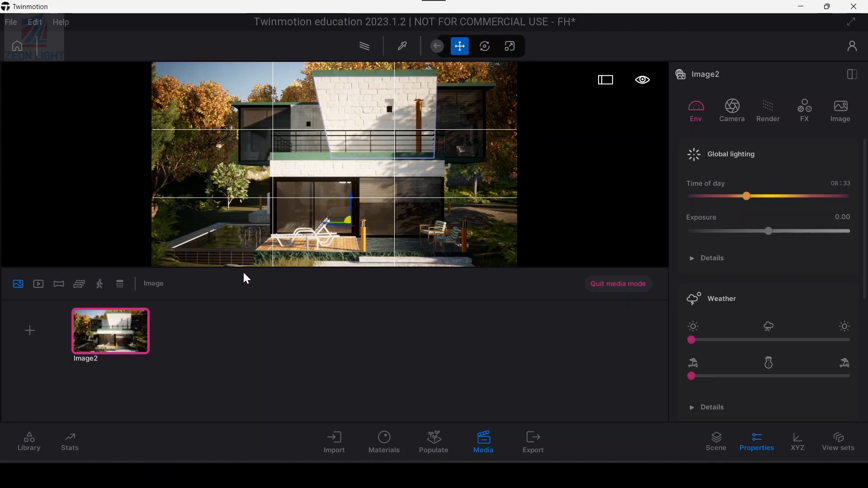
# Step: Reframe the camera farther from the house with more sky above the roof, and update Image2 with that view
pyautogui.scroll(-2, 350, 160)
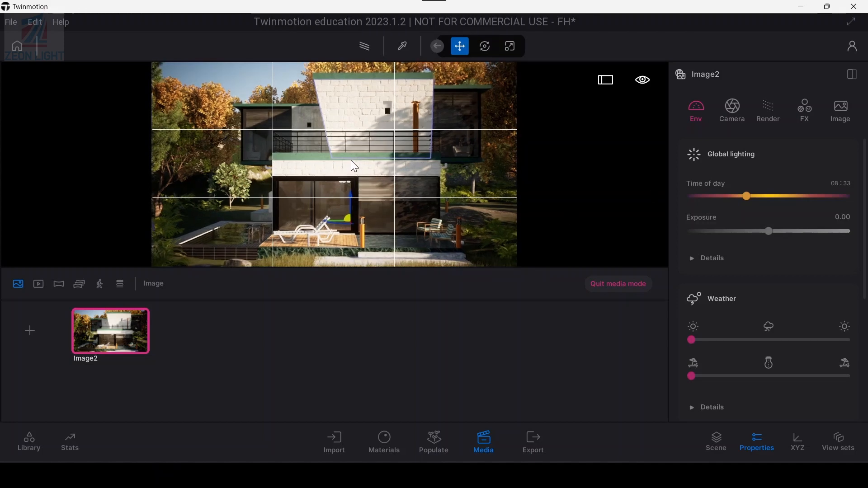
pyautogui.scroll(-3, 351, 165)
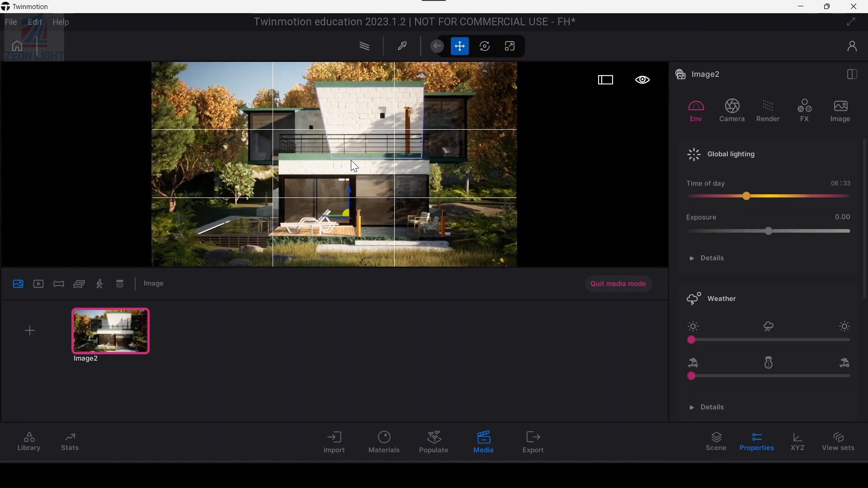
pyautogui.moveTo(351, 160); pyautogui.dragTo(351, 146, button='right')
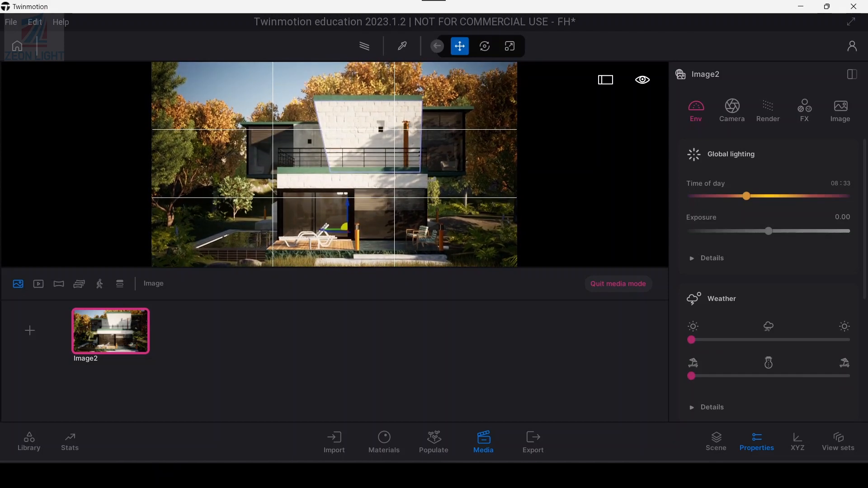
pyautogui.scroll(-1, 352, 160)
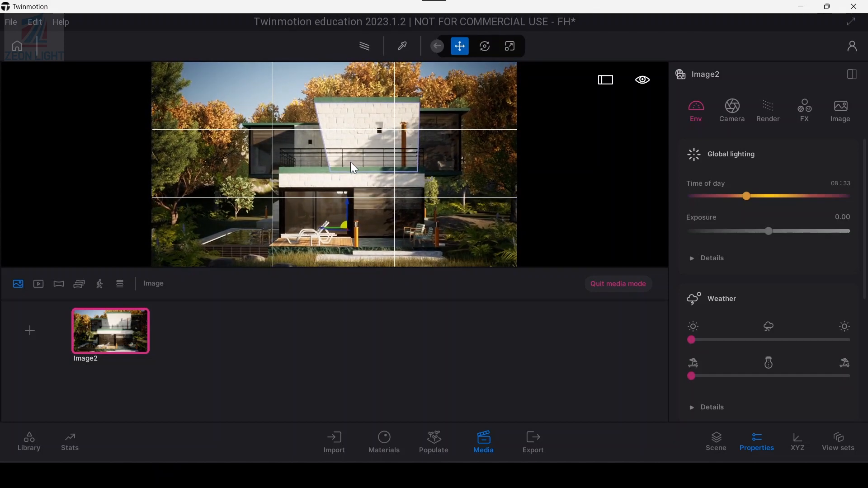
pyautogui.moveTo(351, 162); pyautogui.dragTo(347, 157, button='right')
pyautogui.scroll(-2, 351, 161)
pyautogui.scroll(-1, 350, 164)
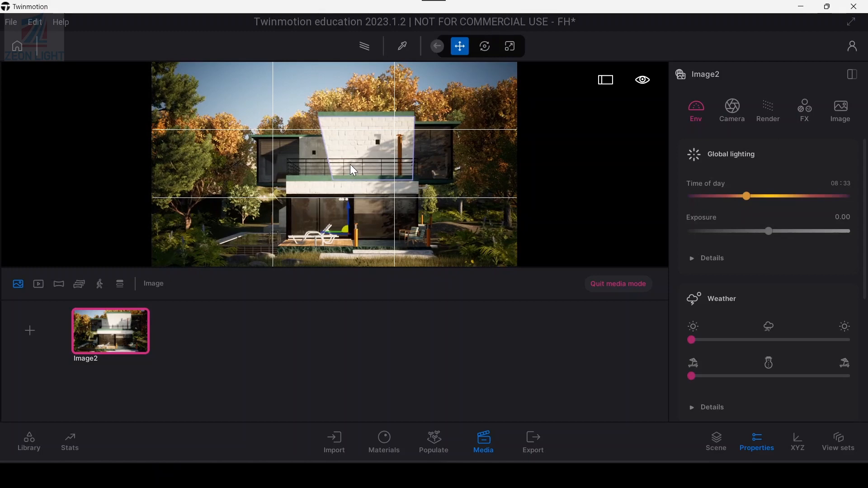
pyautogui.scroll(-1, 350, 166)
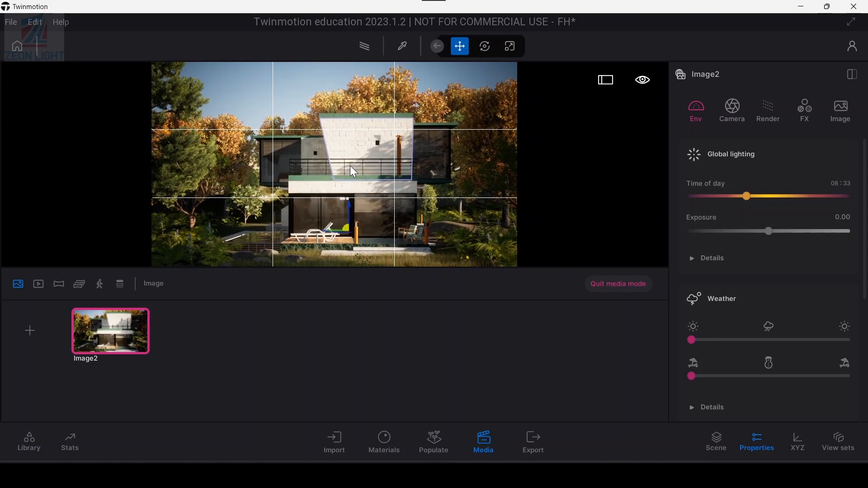
pyautogui.moveTo(350, 164); pyautogui.dragTo(350, 156, button='right')
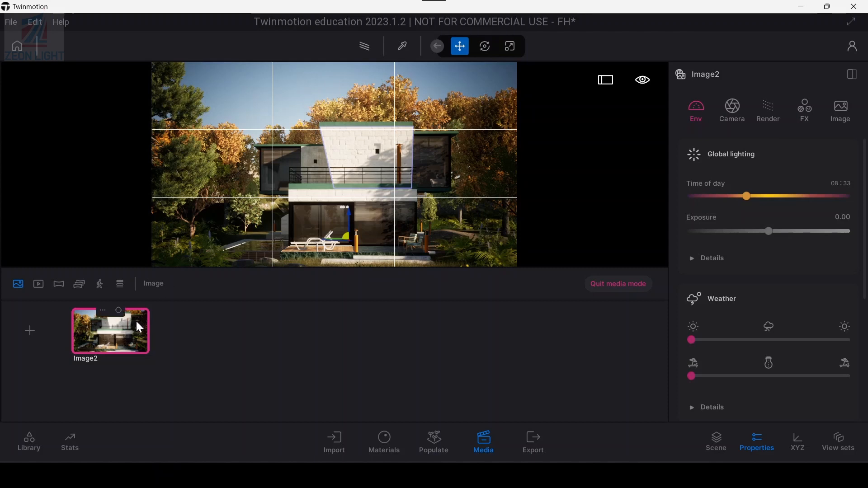
pyautogui.click(120, 310)
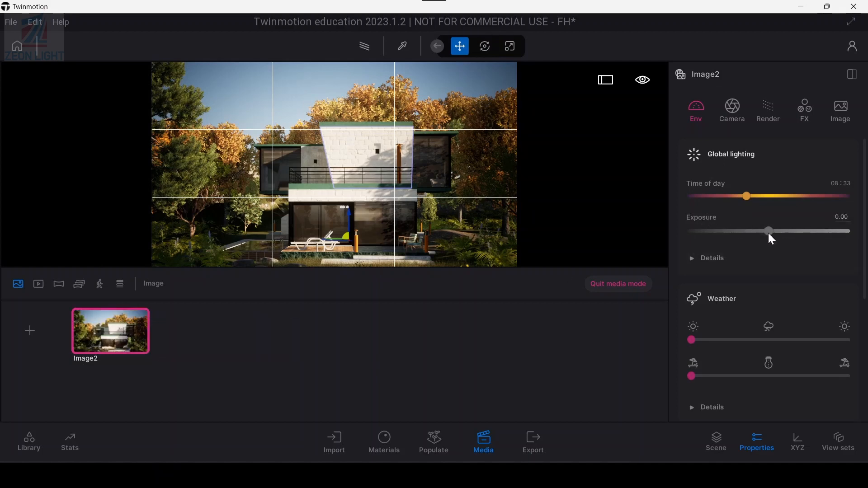
# Step: Raise the exposure in the global lighting to 1.14
pyautogui.moveTo(769, 232)
pyautogui.mouseDown()
pyautogui.moveTo(739, 232)
pyautogui.moveTo(783, 233)
pyautogui.moveTo(773, 233)
pyautogui.mouseUp()
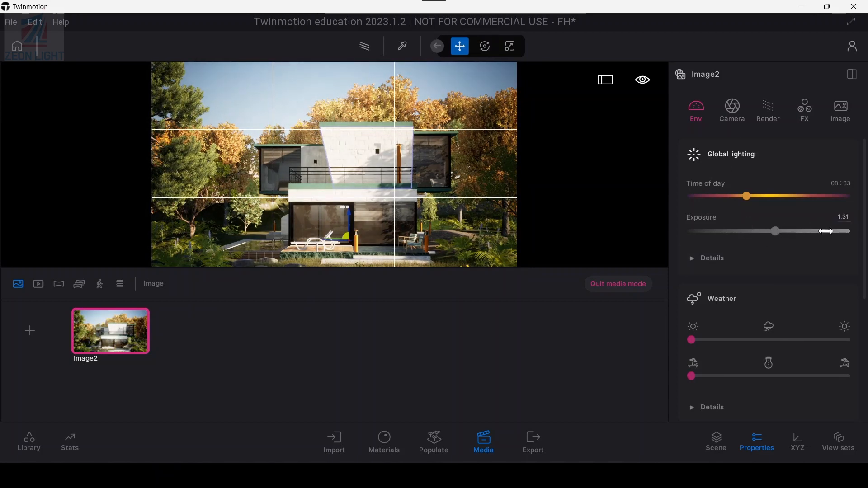
pyautogui.moveTo(827, 231); pyautogui.dragTo(776, 230)
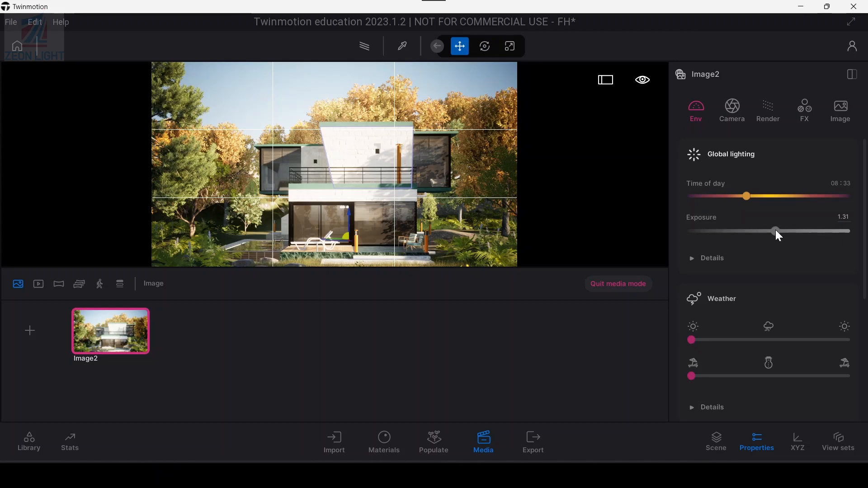
pyautogui.moveTo(775, 231); pyautogui.dragTo(774, 230)
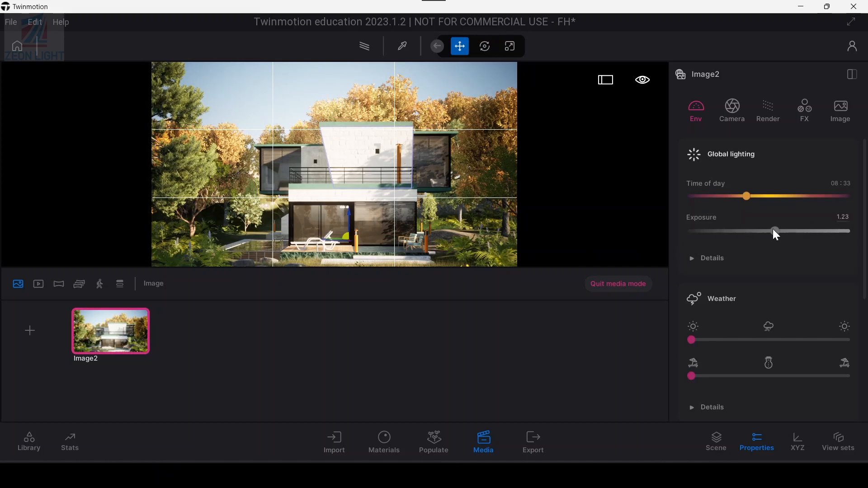
pyautogui.moveTo(776, 230); pyautogui.dragTo(775, 231)
# Step: Turn off auto-exposure in the global lighting details and set the exposure to 4.29
pyautogui.scroll(-1, 863, 248)
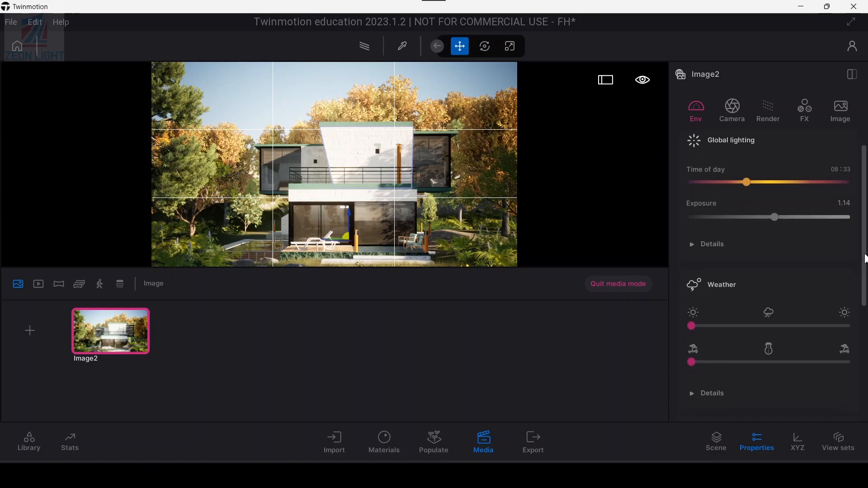
pyautogui.click(690, 248)
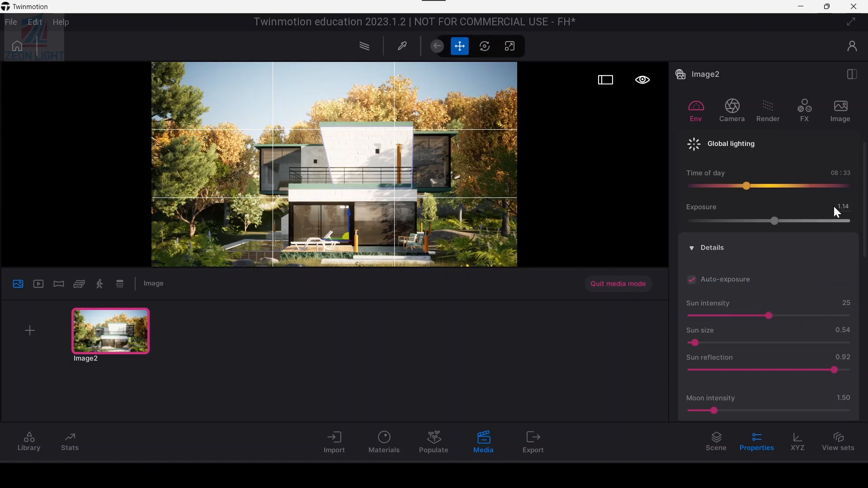
pyautogui.click(692, 280)
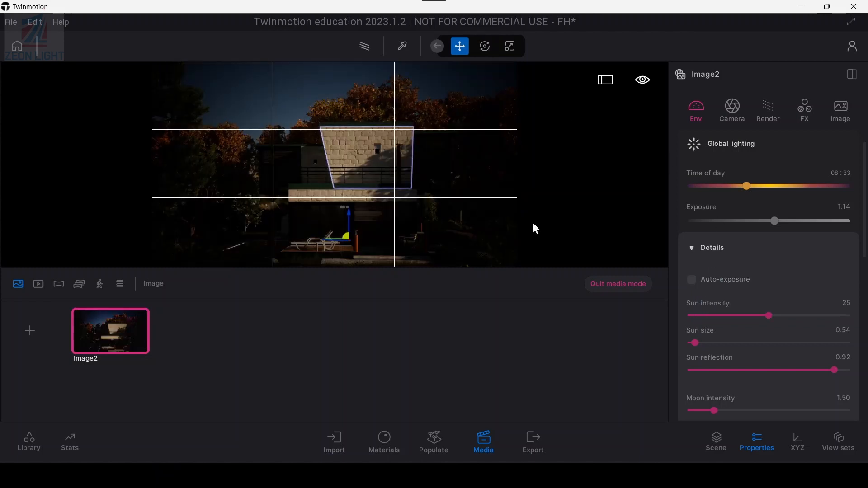
pyautogui.click(452, 83)
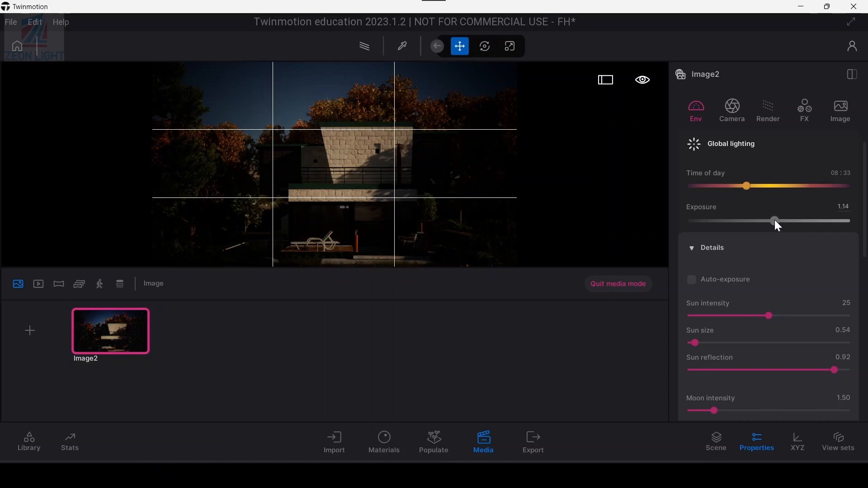
pyautogui.moveTo(775, 220); pyautogui.dragTo(790, 222)
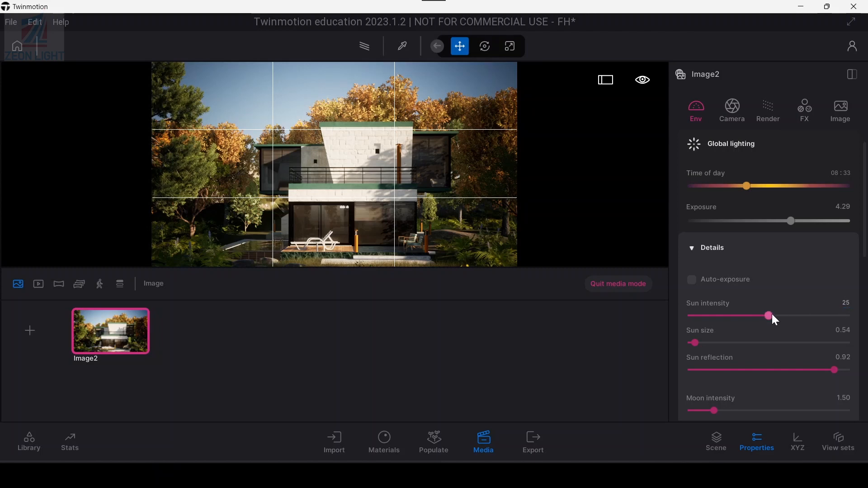
# Step: Try the sun intensity at 50, and settle on a sun intensity of 29
pyautogui.moveTo(772, 315); pyautogui.dragTo(848, 315)
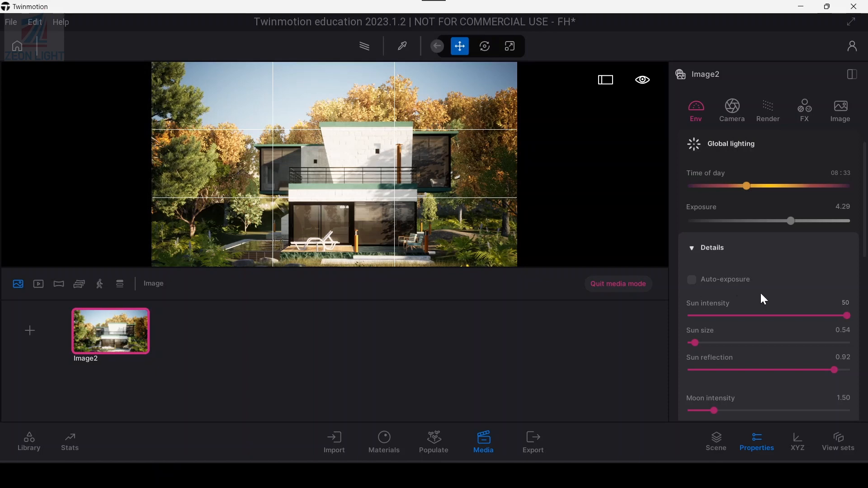
pyautogui.moveTo(845, 315); pyautogui.dragTo(783, 318)
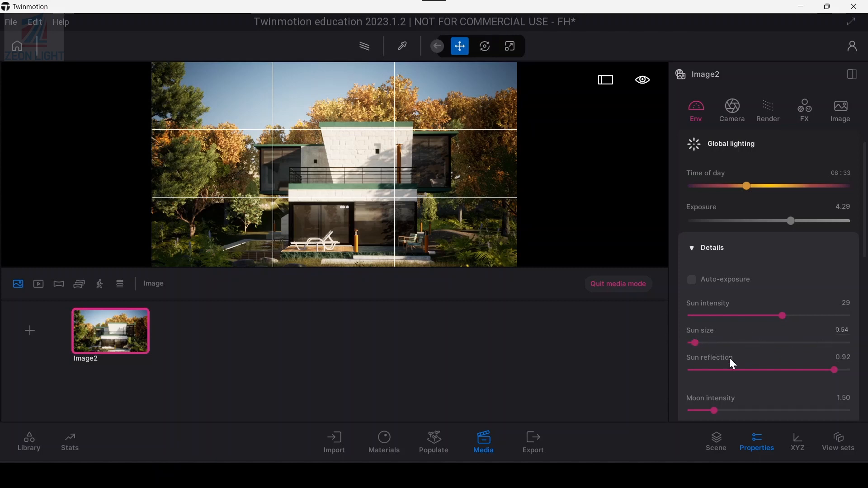
# Step: Test the sun reflection at 0.00 on the terrace lounger and glazing, and set it to 1.00
pyautogui.scroll(-1, 750, 344)
pyautogui.scroll(-1, 751, 323)
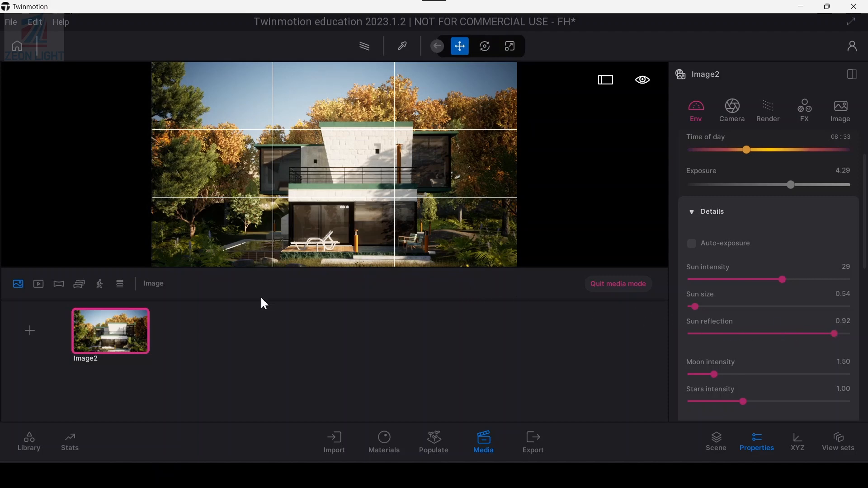
pyautogui.press('w')
pyautogui.moveTo(411, 207); pyautogui.dragTo(391, 199, button='right')
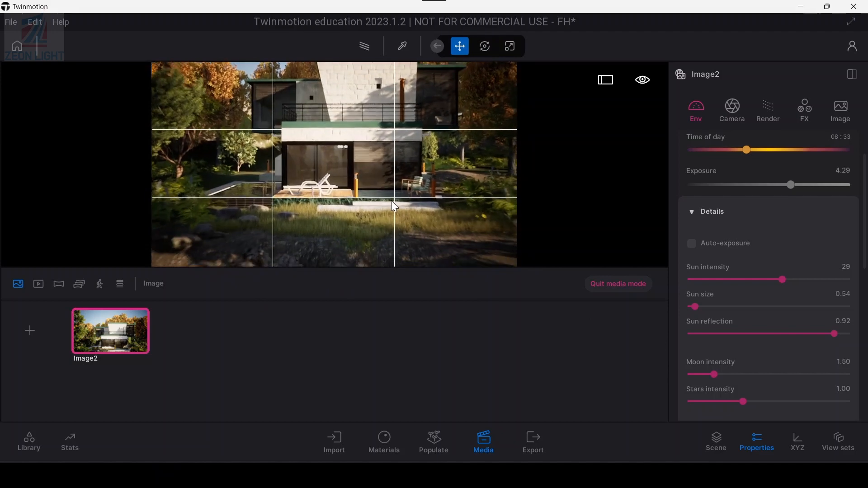
pyautogui.scroll(6, 389, 203)
pyautogui.press('d')
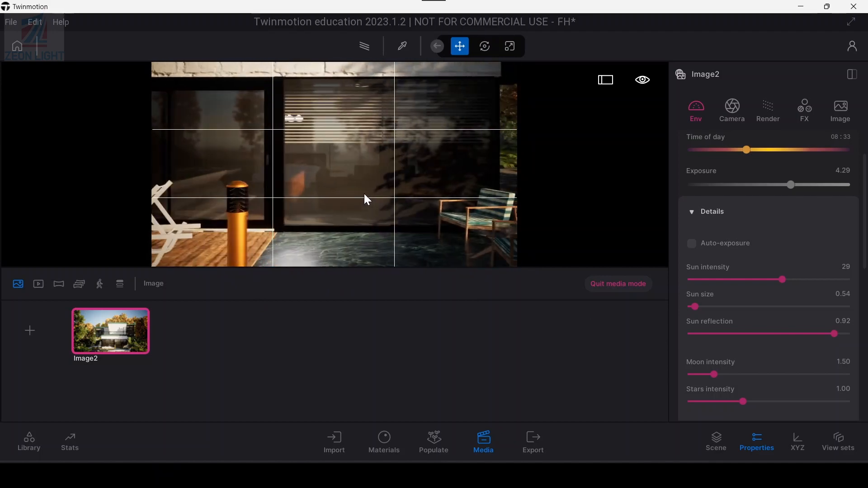
pyautogui.press('a')
pyautogui.press('a')
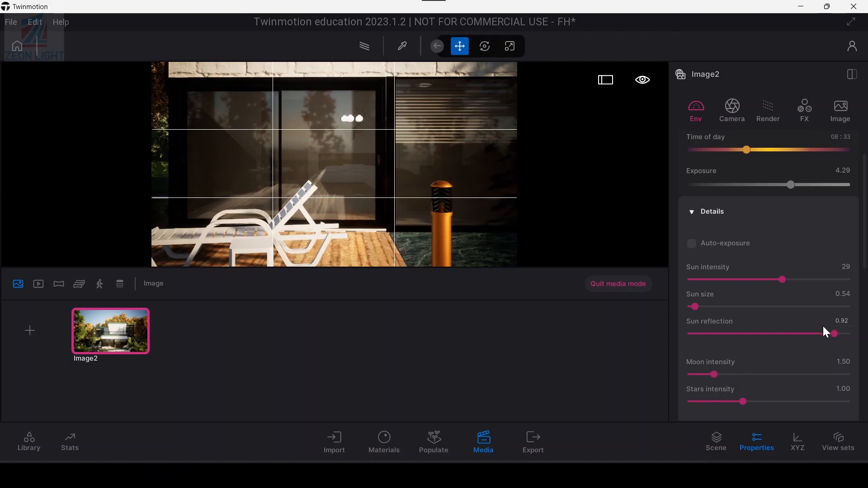
pyautogui.moveTo(797, 335); pyautogui.dragTo(687, 341)
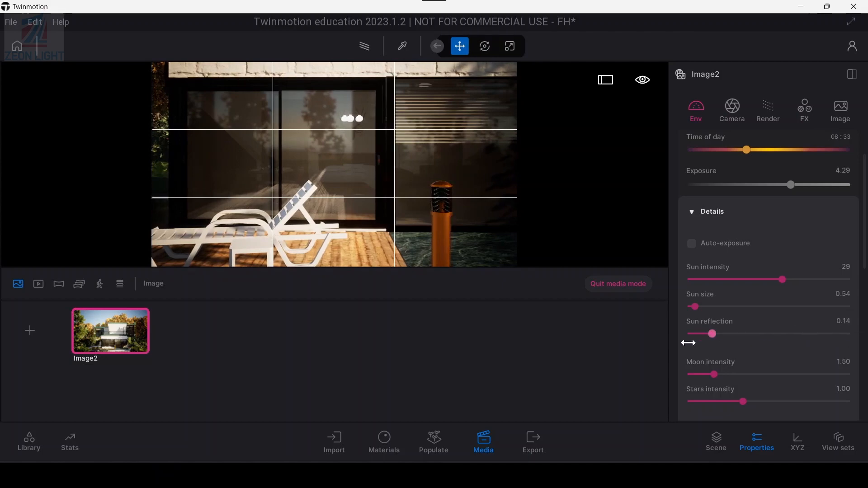
pyautogui.moveTo(829, 344); pyautogui.dragTo(709, 334)
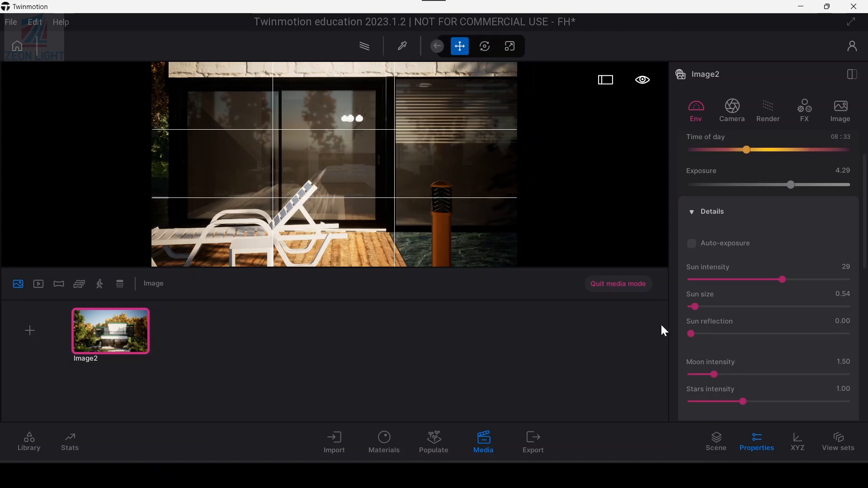
pyautogui.moveTo(693, 335); pyautogui.dragTo(862, 334)
pyautogui.scroll(-3, 549, 218)
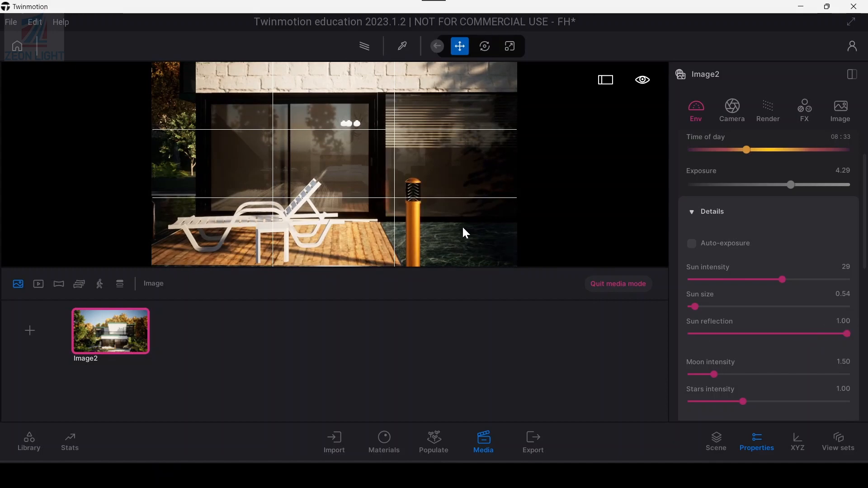
# Step: Quit the media mode of Image2 and return to the free scene view with nothing selected
pyautogui.scroll(-4, 462, 225)
pyautogui.moveTo(462, 225); pyautogui.dragTo(401, 207, button='right')
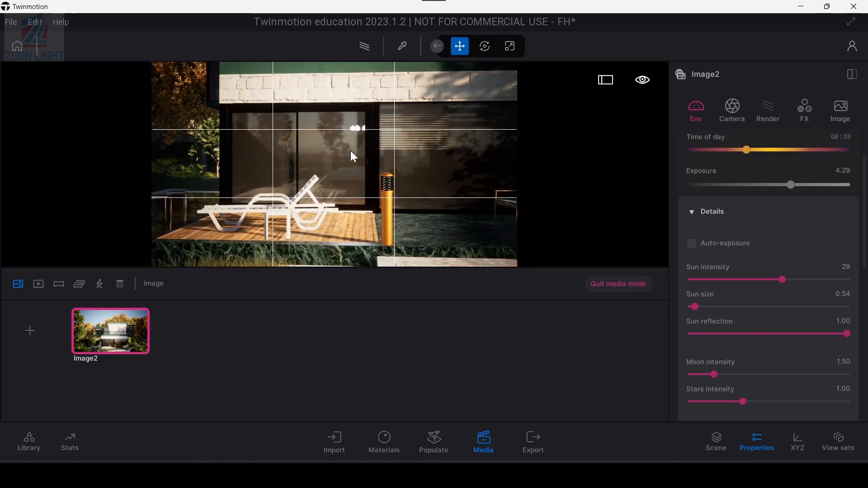
pyautogui.press('e')
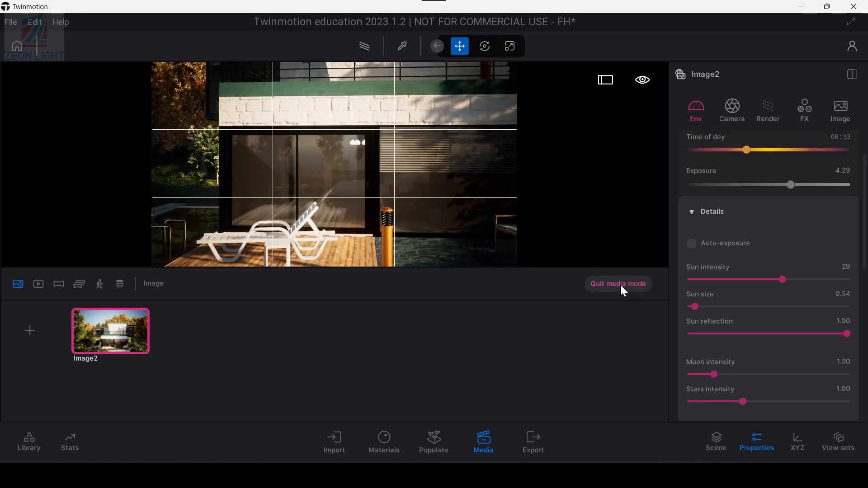
pyautogui.click(624, 285)
pyautogui.click(471, 202)
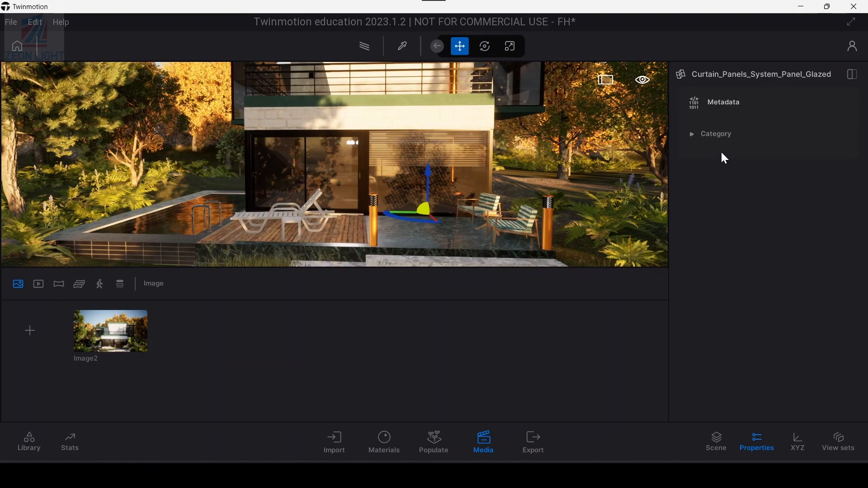
pyautogui.press('Escape')
# Step: Delete both Box Reflection Probe objects from the scene hierarchy
pyautogui.click(717, 441)
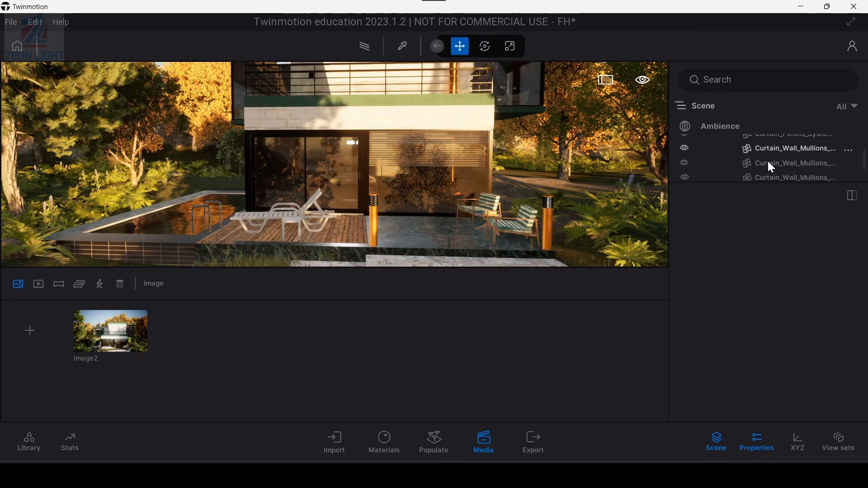
pyautogui.scroll(-5, 826, 165)
pyautogui.scroll(-3, 862, 186)
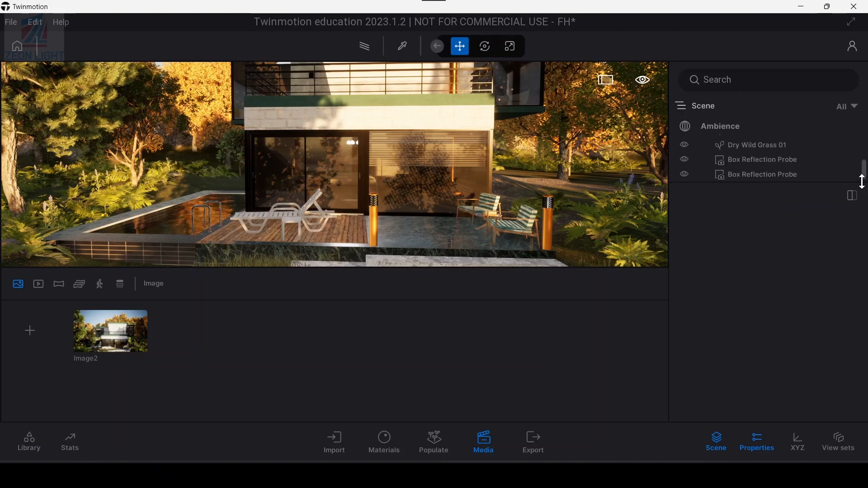
pyautogui.click(752, 159)
pyautogui.keyDown('ctrl'); pyautogui.click(750, 175); pyautogui.keyUp('ctrl')
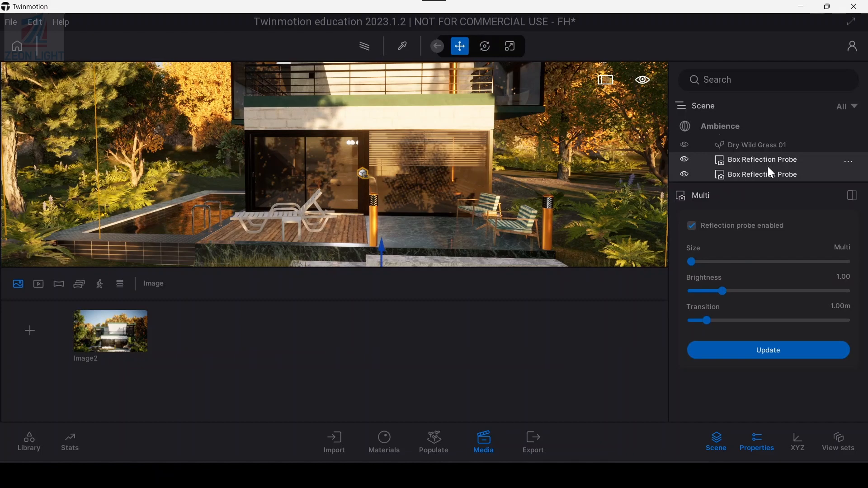
pyautogui.press('Delete')
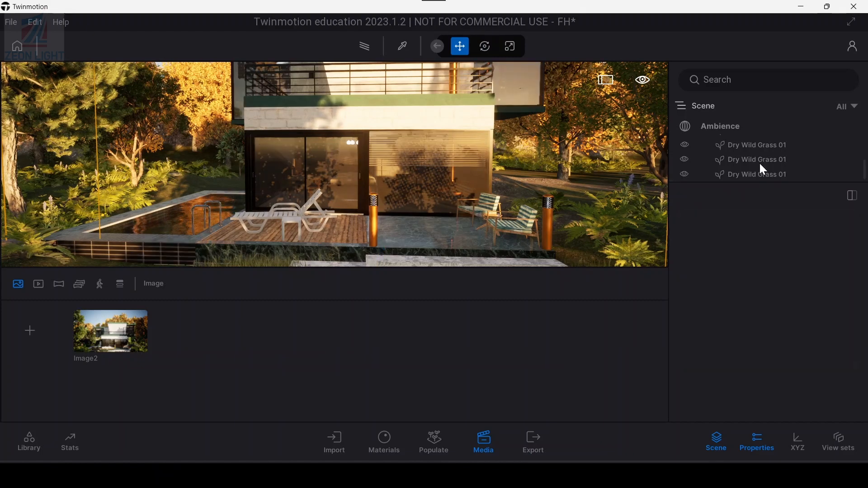
# Step: Examine the reflections on the ground-floor glazing, pool and terrace without the probes, and enlarge the scene view by closing the media, properties and scene areas
pyautogui.keyDown('shift'); pyautogui.moveTo(461, 183); pyautogui.dragTo(427, 175, button='middle'); pyautogui.keyUp('shift')
pyautogui.scroll(-2, 431, 181)
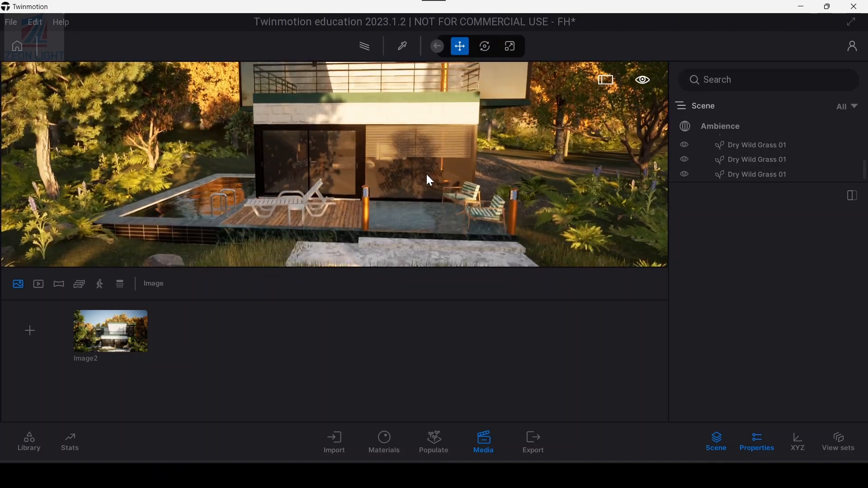
pyautogui.scroll(2, 425, 178)
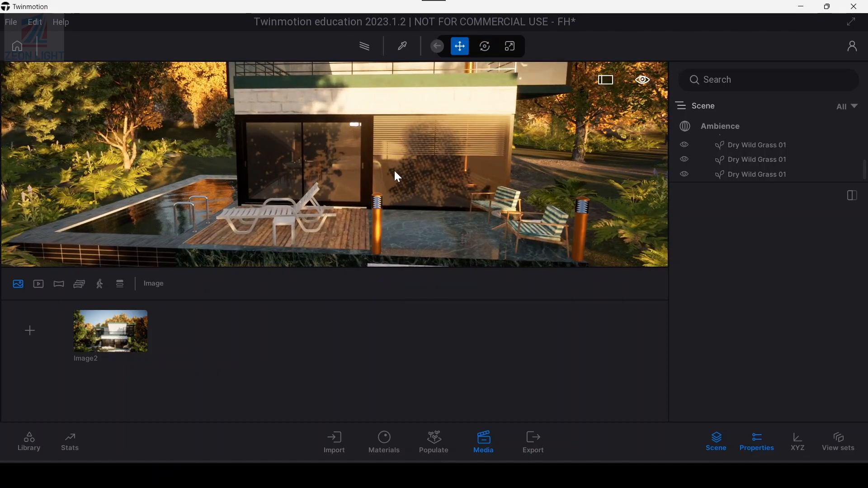
pyautogui.scroll(-1, 387, 172)
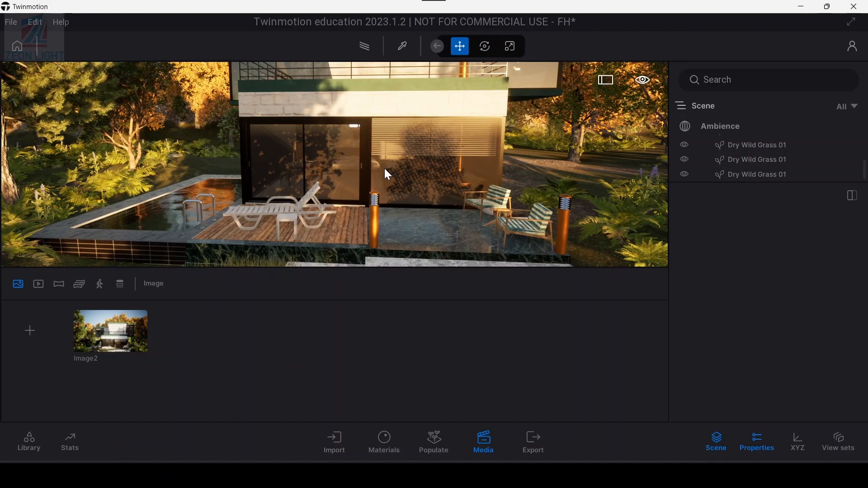
pyautogui.keyDown('shift'); pyautogui.moveTo(389, 172); pyautogui.dragTo(392, 172, button='middle'); pyautogui.keyUp('shift')
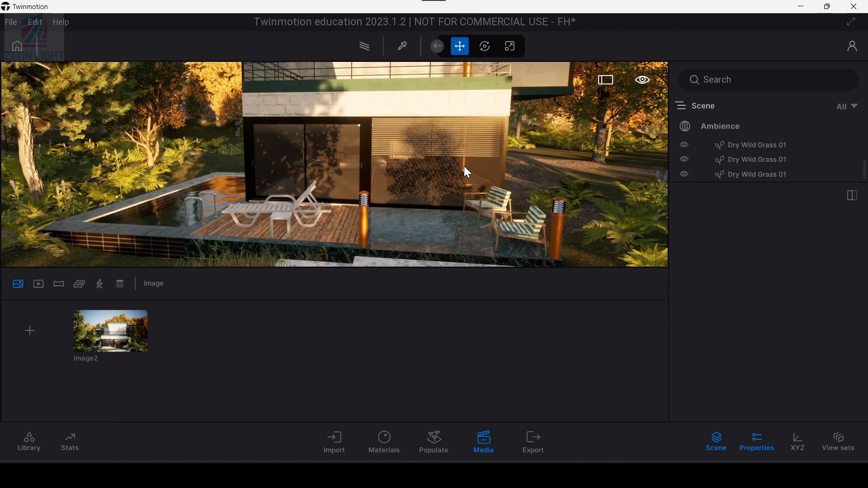
pyautogui.scroll(-2, 424, 185)
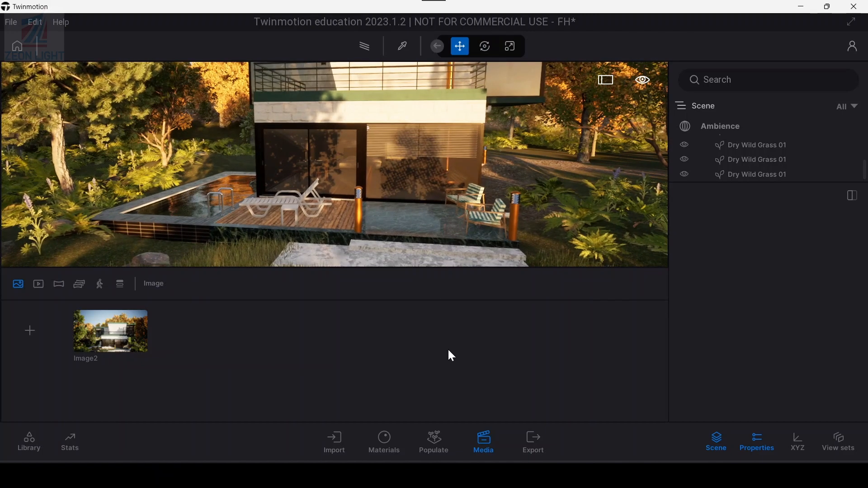
pyautogui.click(482, 452)
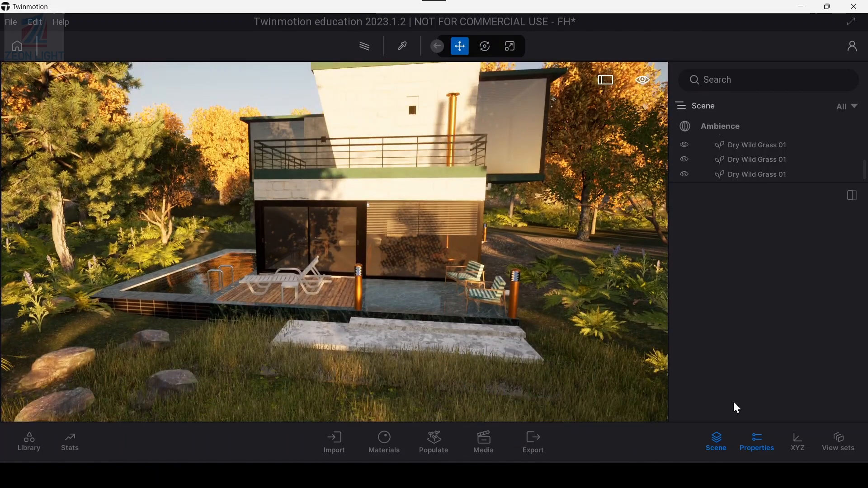
pyautogui.click(755, 441)
pyautogui.click(717, 442)
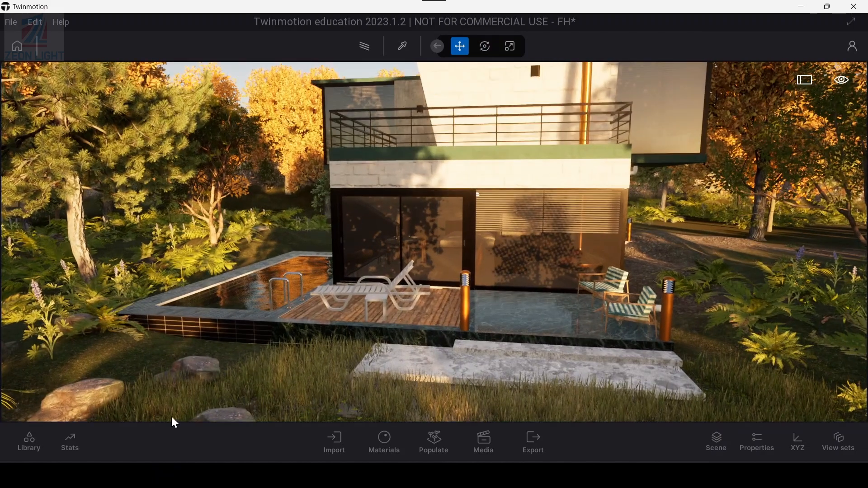
# Step: Place a Box Reflection Probe from the library's reflection probe tools at the ground-floor facade, between the sliding door and the window with blinds
pyautogui.click(30, 439)
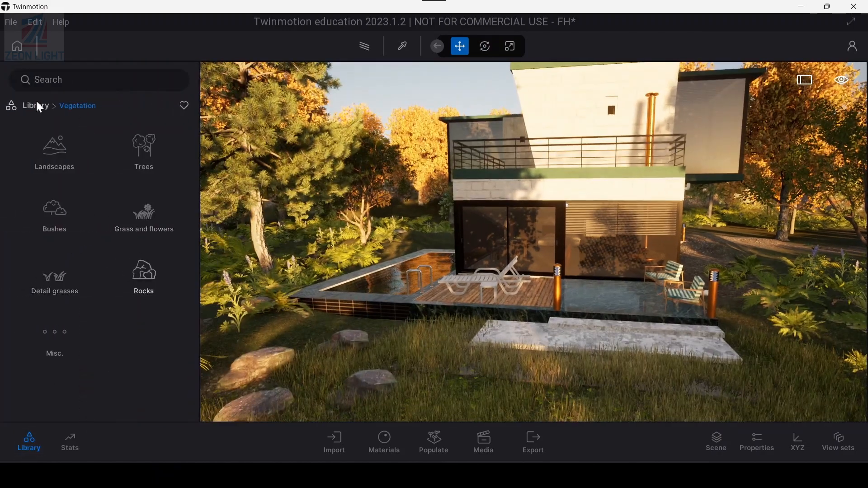
pyautogui.click(30, 111)
pyautogui.scroll(-2, 144, 362)
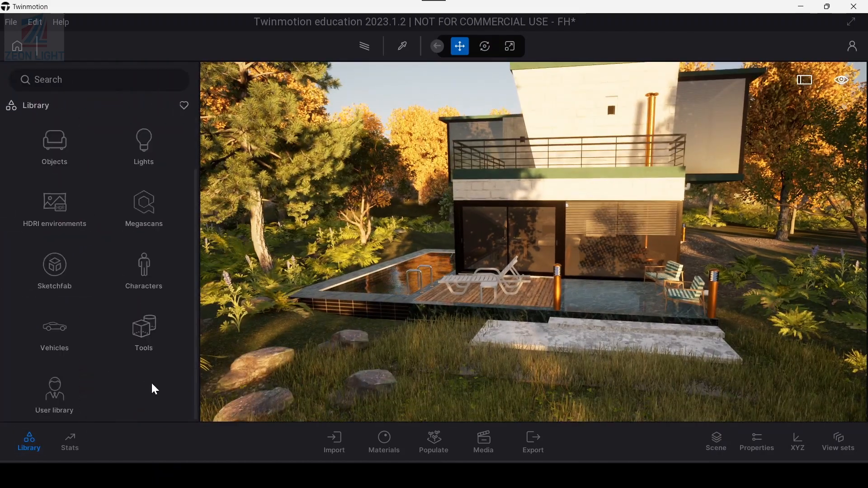
pyautogui.click(150, 343)
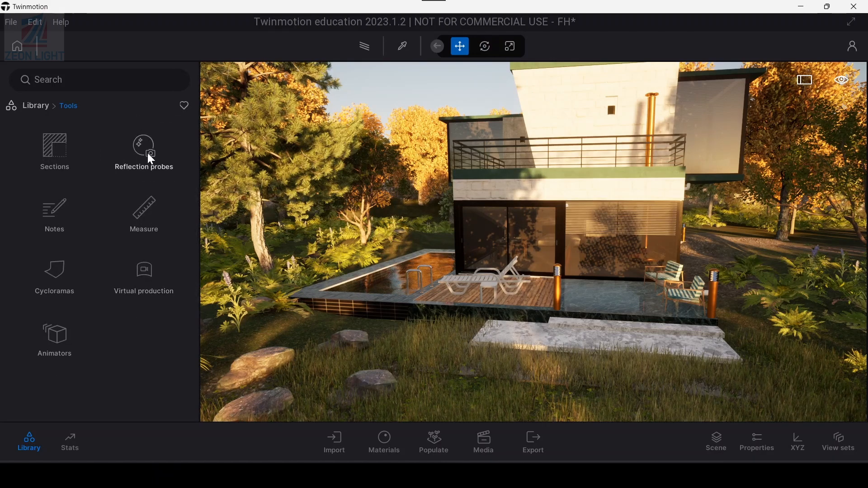
pyautogui.click(176, 157)
pyautogui.moveTo(141, 148); pyautogui.dragTo(569, 284)
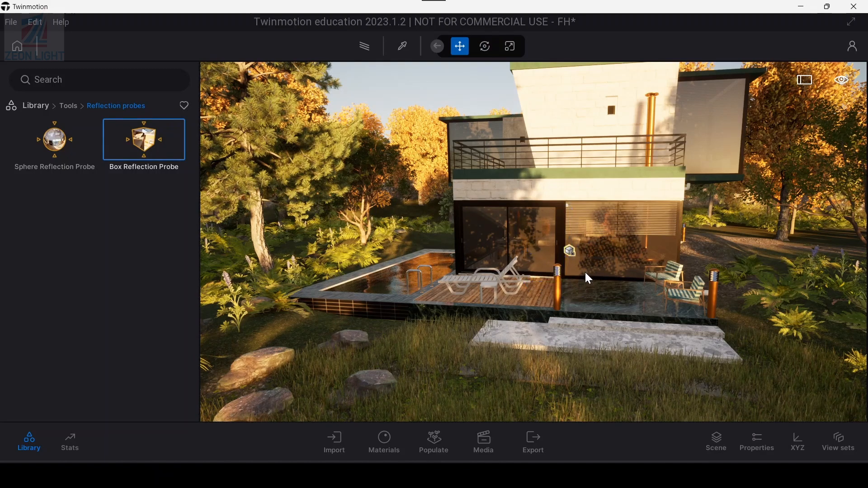
# Step: Set the new box reflection probe's size to 3.90 m and move it horizontally towards the house
pyautogui.scroll(3, 579, 272)
pyautogui.click(568, 256)
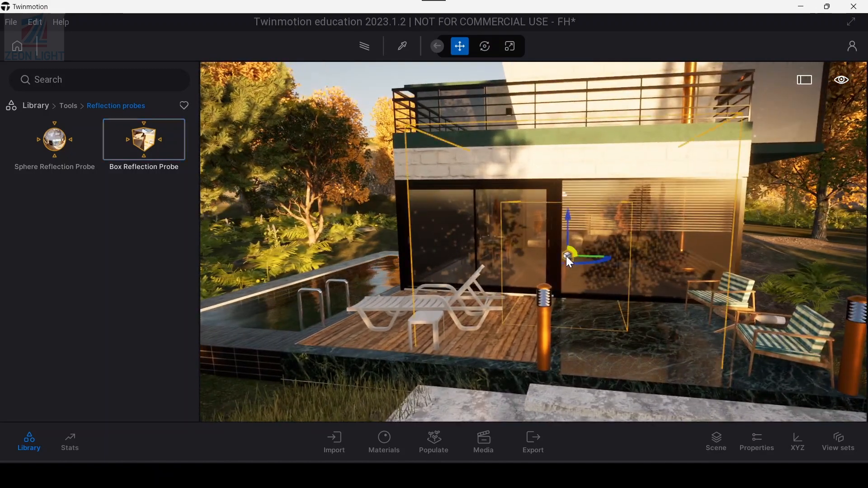
pyautogui.click(759, 444)
pyautogui.moveTo(702, 141)
pyautogui.mouseDown()
pyautogui.moveTo(695, 140)
pyautogui.moveTo(702, 142)
pyautogui.mouseUp()
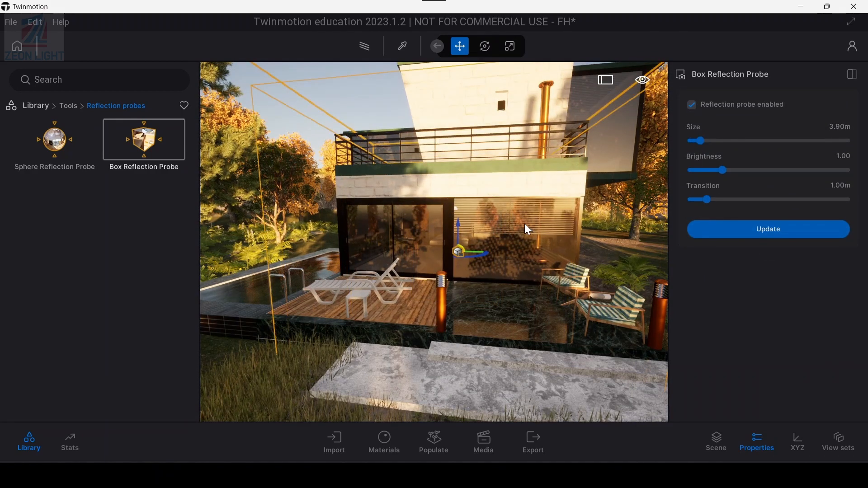
pyautogui.moveTo(525, 226)
pyautogui.mouseDown(button='middle')
pyautogui.moveTo(525, 287)
pyautogui.moveTo(513, 221)
pyautogui.mouseUp(button='middle')
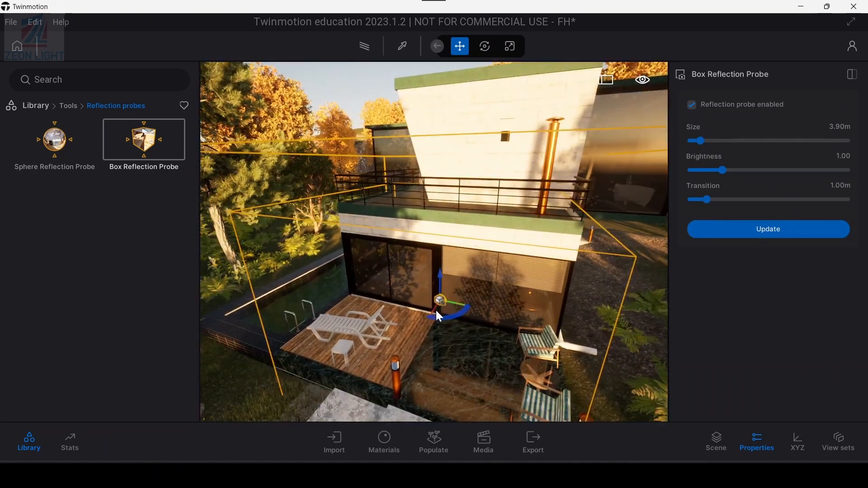
pyautogui.moveTo(456, 301); pyautogui.dragTo(465, 276)
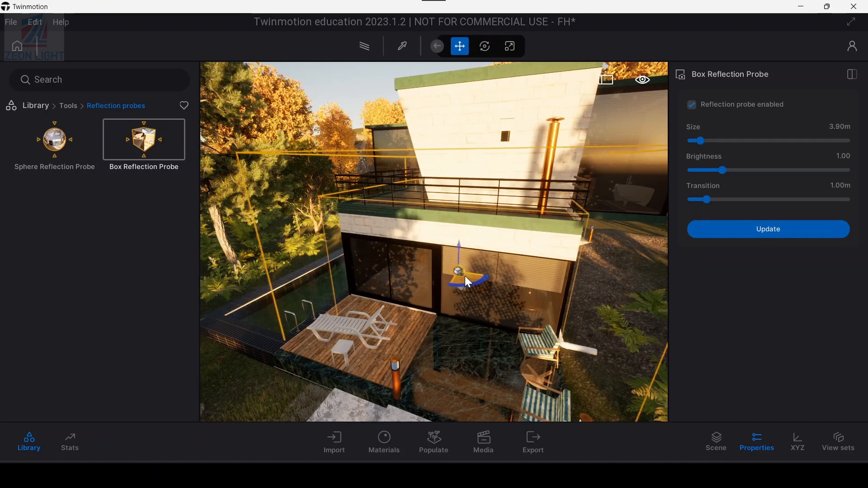
# Step: Enlarge the probe first to 6.33 m and finally to 7.47 m, recentring it on the glazed facade in between
pyautogui.moveTo(700, 140); pyautogui.dragTo(708, 141)
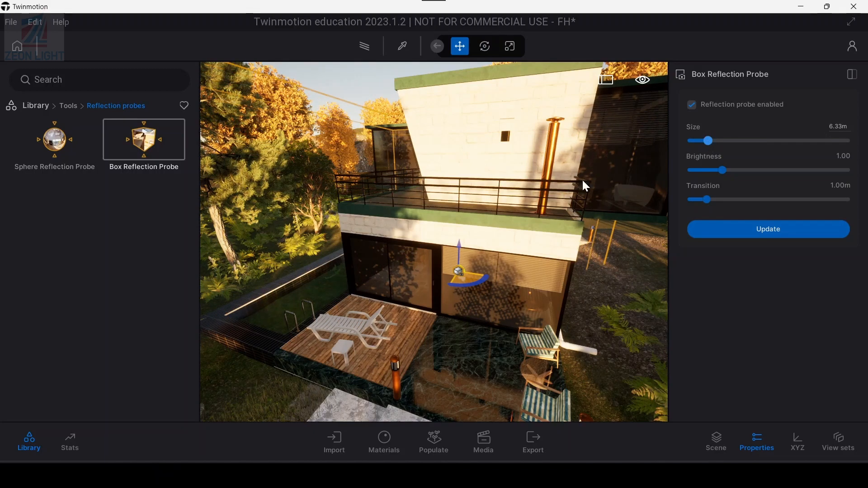
pyautogui.scroll(-3, 438, 279)
pyautogui.moveTo(463, 278)
pyautogui.mouseDown()
pyautogui.moveTo(445, 261)
pyautogui.moveTo(455, 264)
pyautogui.mouseUp()
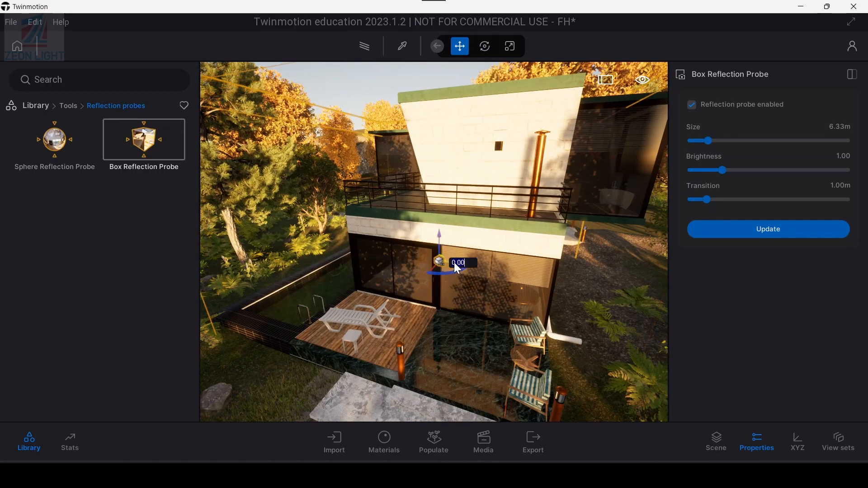
pyautogui.moveTo(709, 141); pyautogui.dragTo(712, 141)
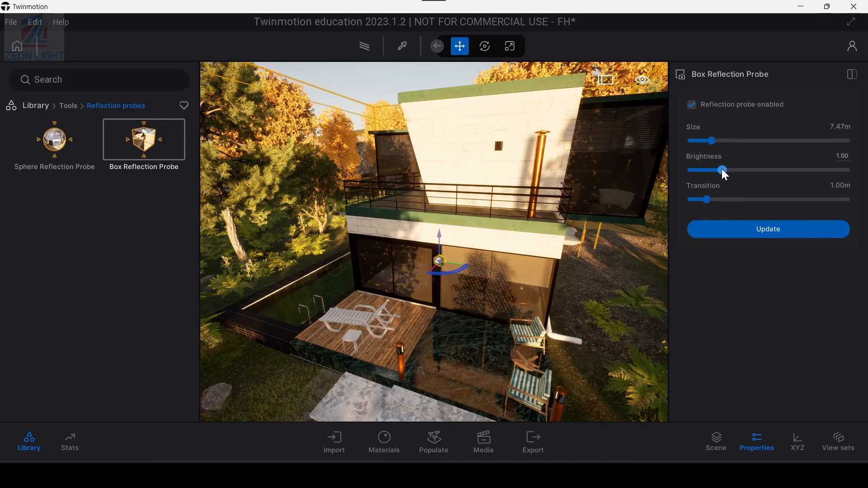
# Step: Set the box reflection probe's brightness to 1.68 and update its reflections
pyautogui.moveTo(723, 170); pyautogui.dragTo(743, 171)
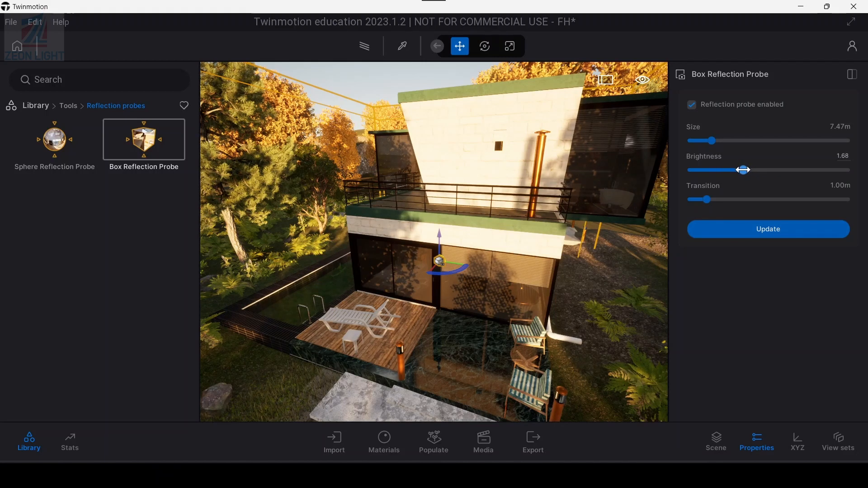
pyautogui.click(761, 229)
pyautogui.scroll(-5, 451, 203)
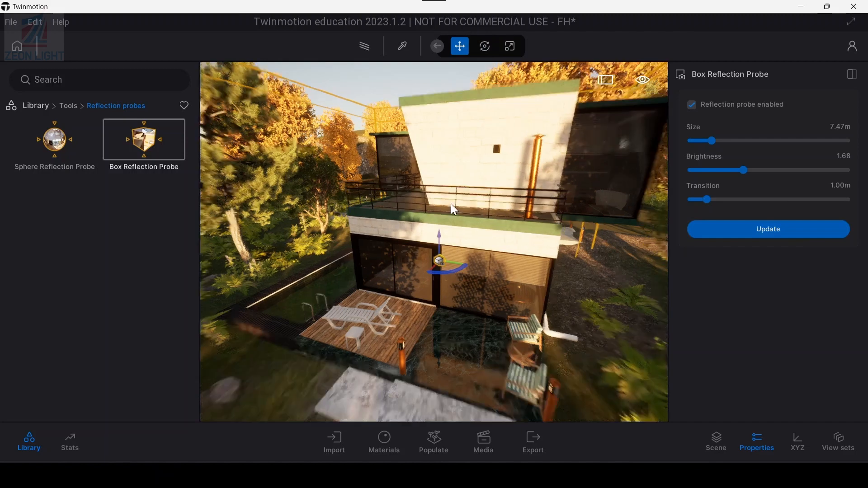
pyautogui.moveTo(458, 280); pyautogui.dragTo(506, 293, button='middle')
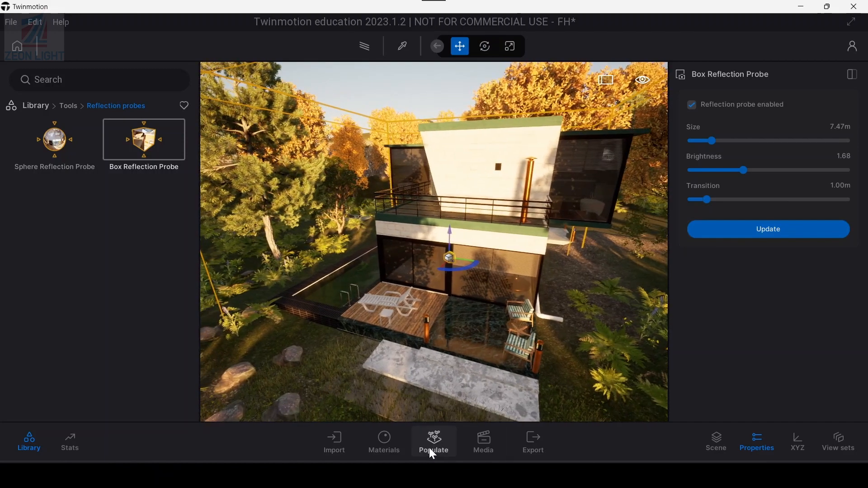
# Step: Reopen Image2 in the media mode, close the library and deselect the reflection probe
pyautogui.click(482, 446)
pyautogui.click(322, 332)
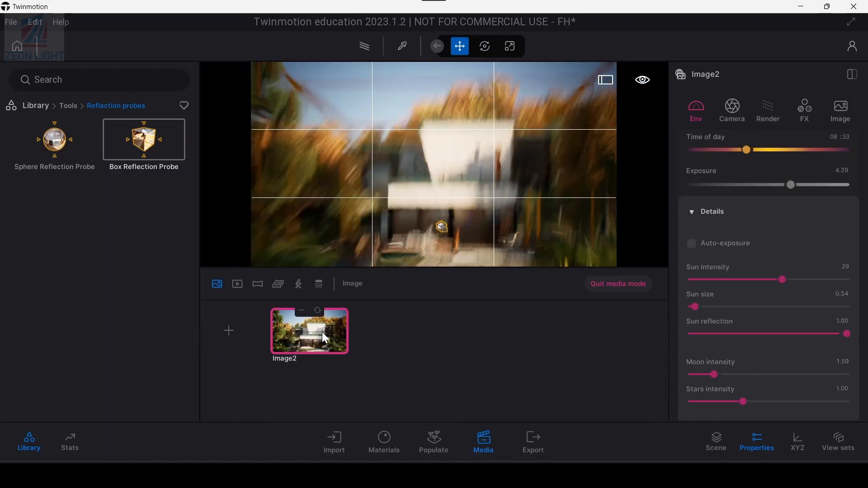
pyautogui.click(30, 442)
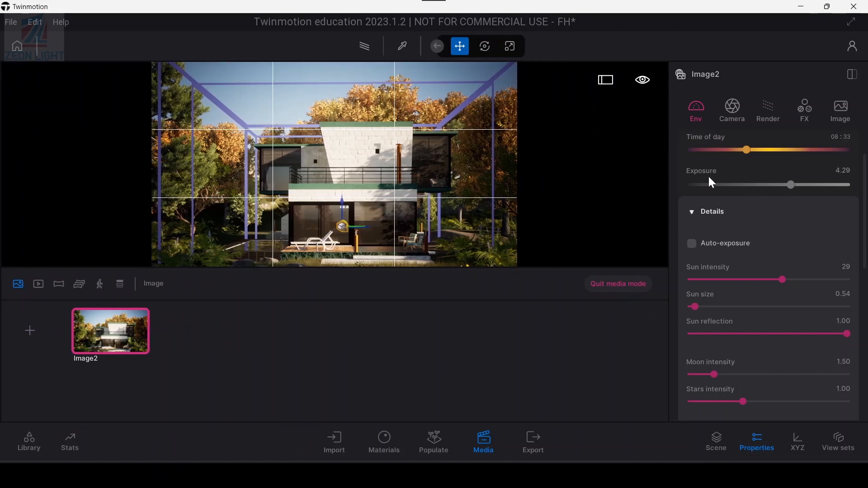
pyautogui.click(301, 101)
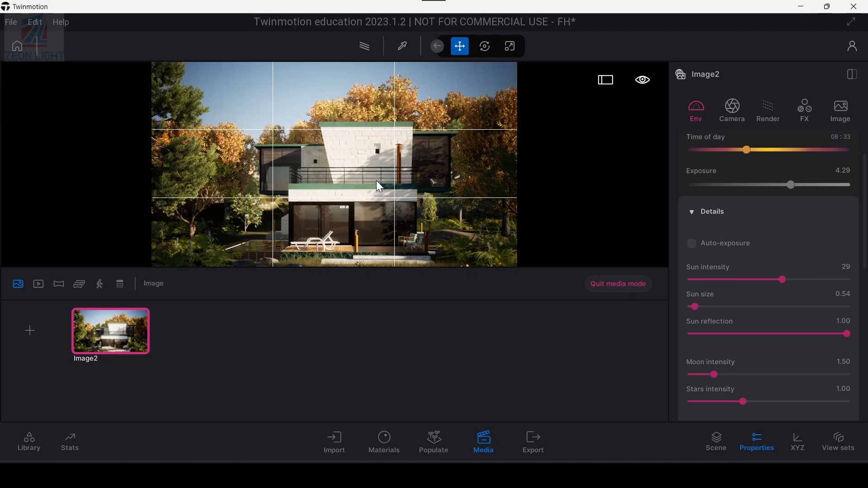
# Step: Set the composition overlay of Image2's camera to None to remove the grid
pyautogui.click(734, 106)
pyautogui.scroll(-3, 748, 327)
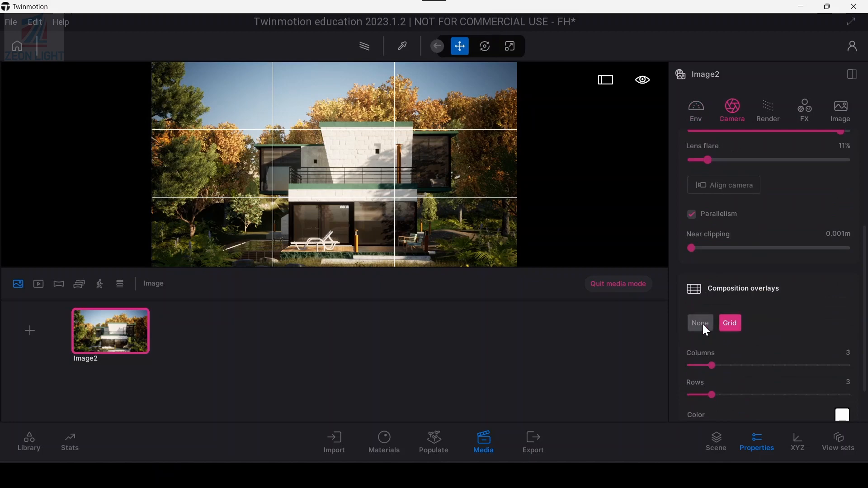
pyautogui.click(702, 324)
pyautogui.scroll(1, 719, 254)
# Step: Set Image2's time of day to 21:56 in its environment lighting
pyautogui.click(695, 111)
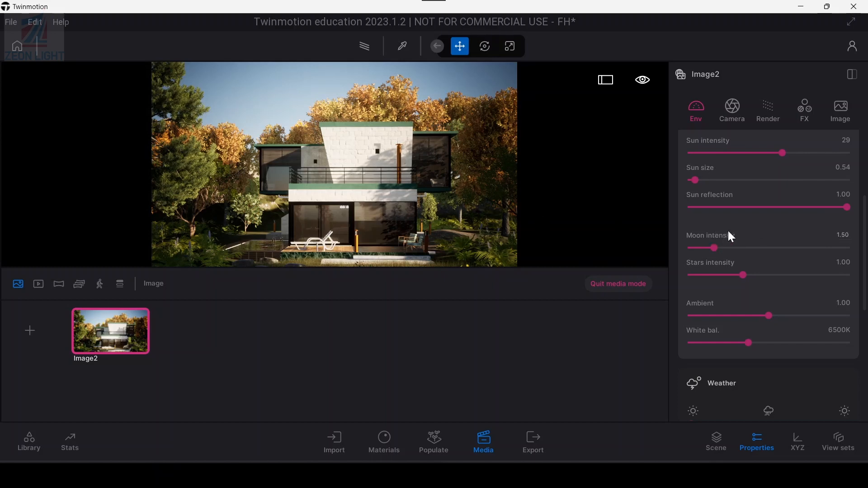
pyautogui.scroll(5, 821, 209)
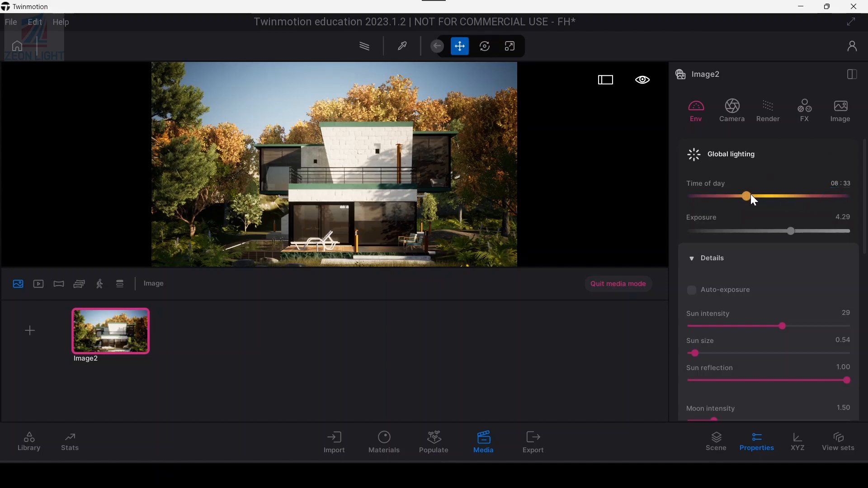
pyautogui.moveTo(767, 196); pyautogui.dragTo(813, 199)
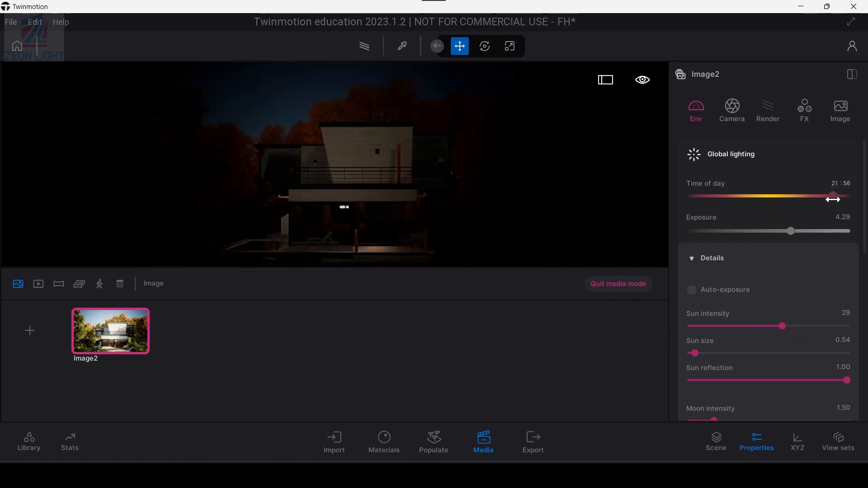
# Step: Set both the moon intensity and the stars intensity of Image2 to 2.16
pyautogui.scroll(-2, 761, 316)
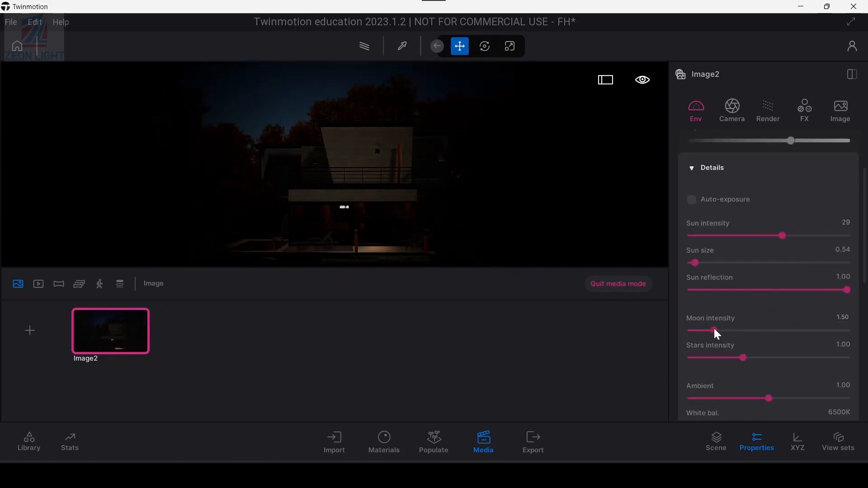
pyautogui.moveTo(714, 331); pyautogui.dragTo(804, 332)
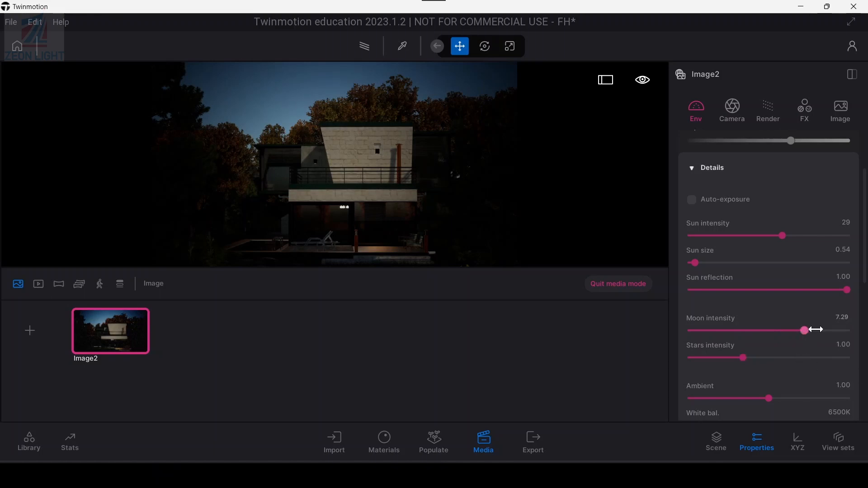
pyautogui.moveTo(816, 330); pyautogui.dragTo(803, 358)
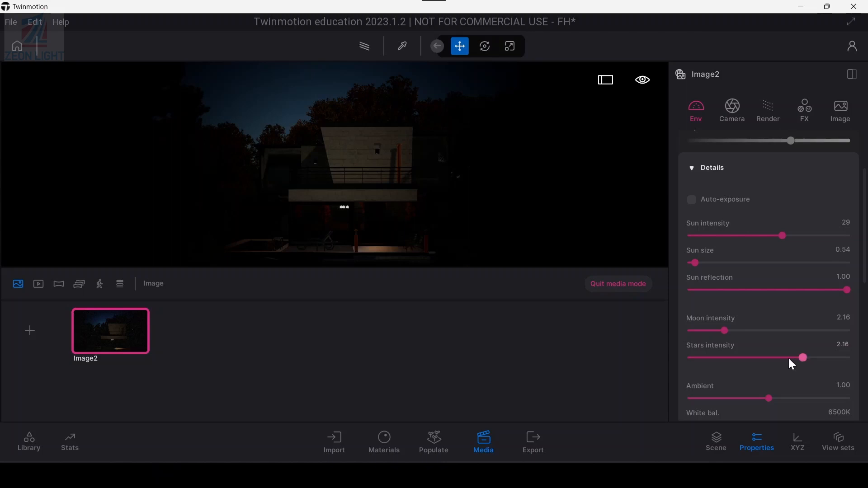
# Step: Set Image2's time of day to the morning at 08:21
pyautogui.scroll(-1, 742, 355)
pyautogui.scroll(3, 747, 316)
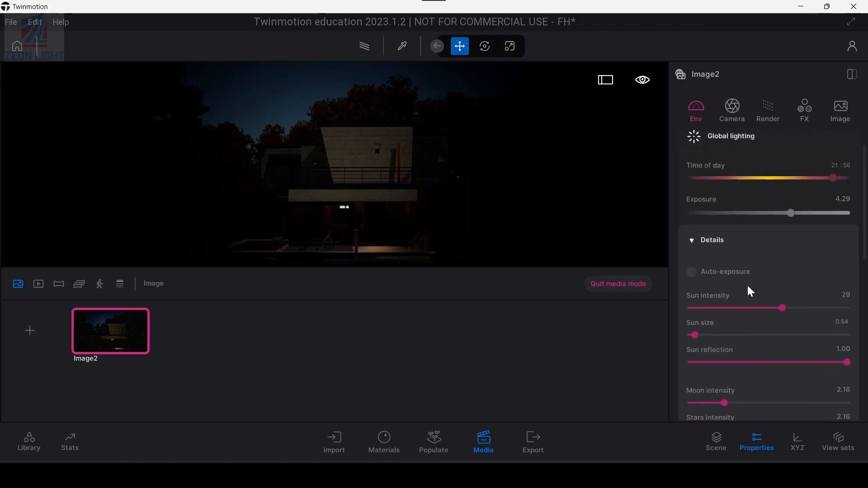
pyautogui.moveTo(834, 197); pyautogui.dragTo(746, 197)
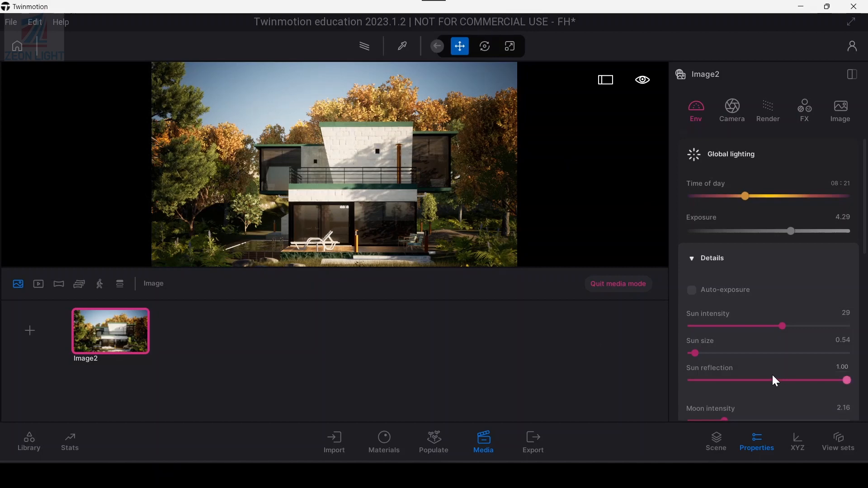
# Step: Try the ambient light at 0.00 and at 2.00 while viewing the white brick wall up close
pyautogui.scroll(-2, 773, 377)
pyautogui.scroll(-1, 773, 377)
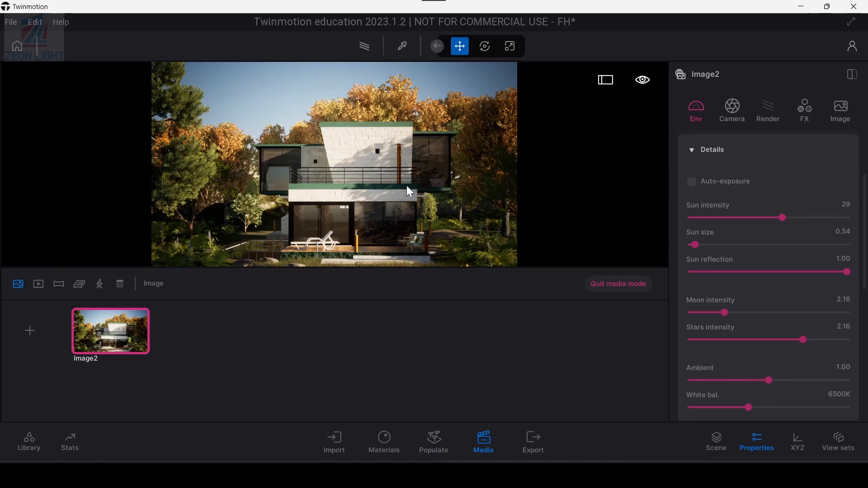
pyautogui.scroll(3, 353, 176)
pyautogui.scroll(5, 351, 187)
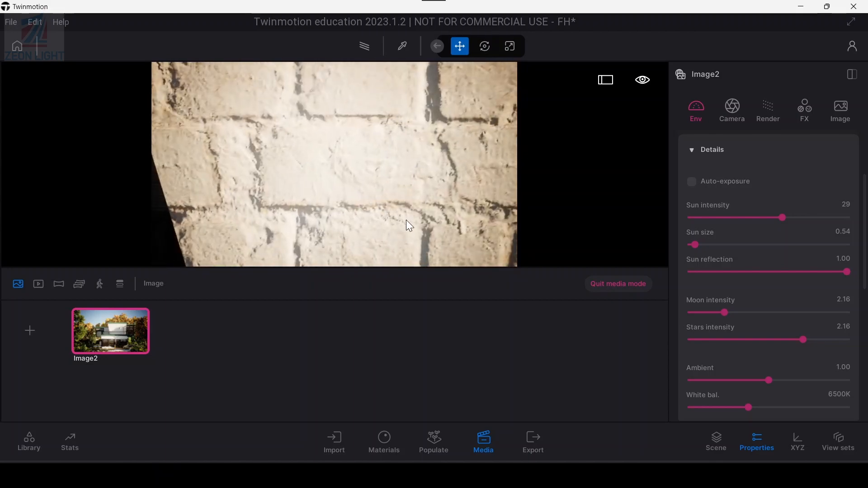
pyautogui.moveTo(770, 382); pyautogui.dragTo(379, 183)
pyautogui.scroll(-2, 374, 178)
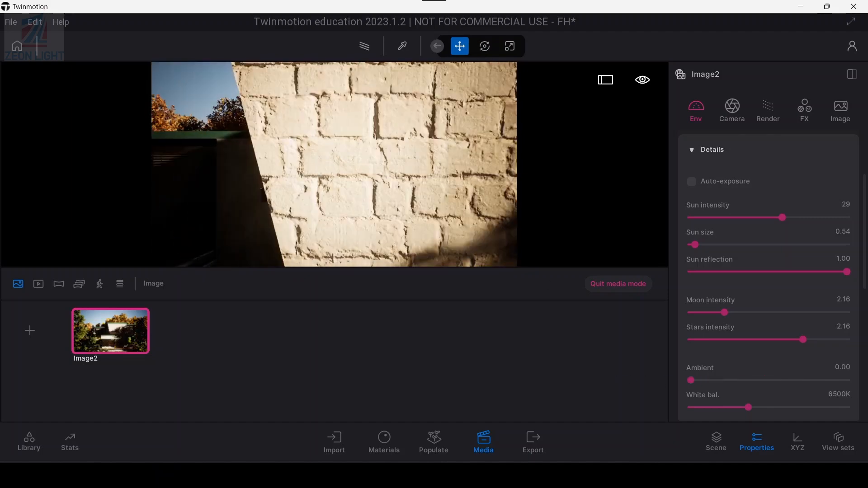
pyautogui.scroll(2, 373, 176)
pyautogui.scroll(-1, 345, 171)
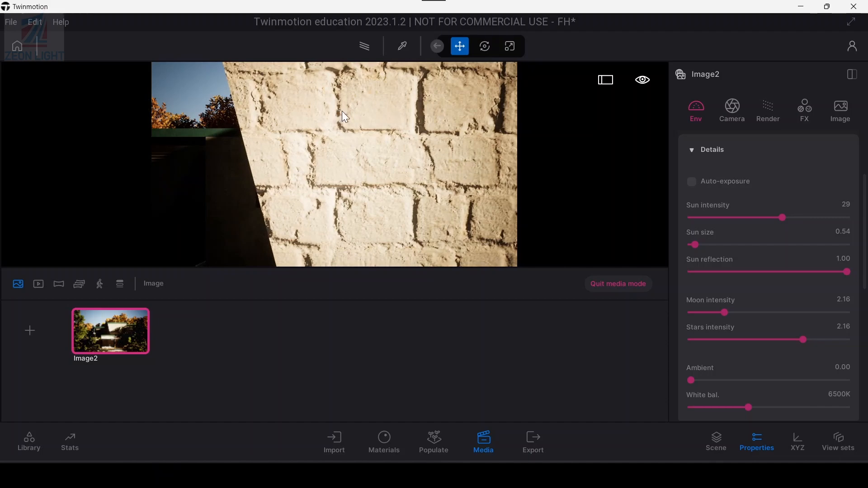
pyautogui.press('d')
pyautogui.press('a')
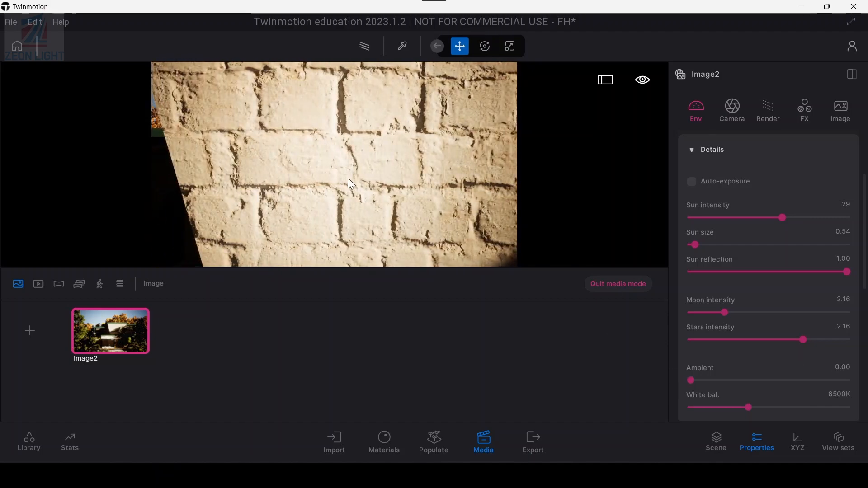
pyautogui.moveTo(692, 382); pyautogui.dragTo(860, 381)
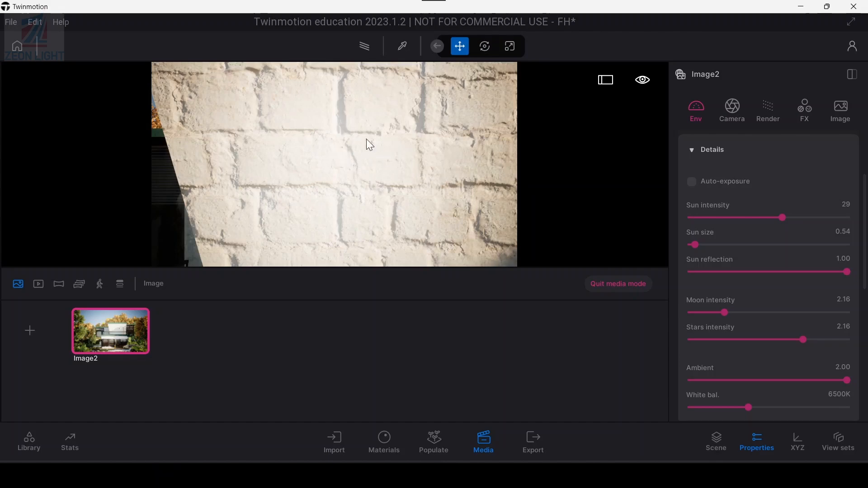
# Step: Set the ambient light to 0.70, inspect the brick wall's shadows and restore Image2's saved view
pyautogui.moveTo(803, 383); pyautogui.dragTo(745, 383)
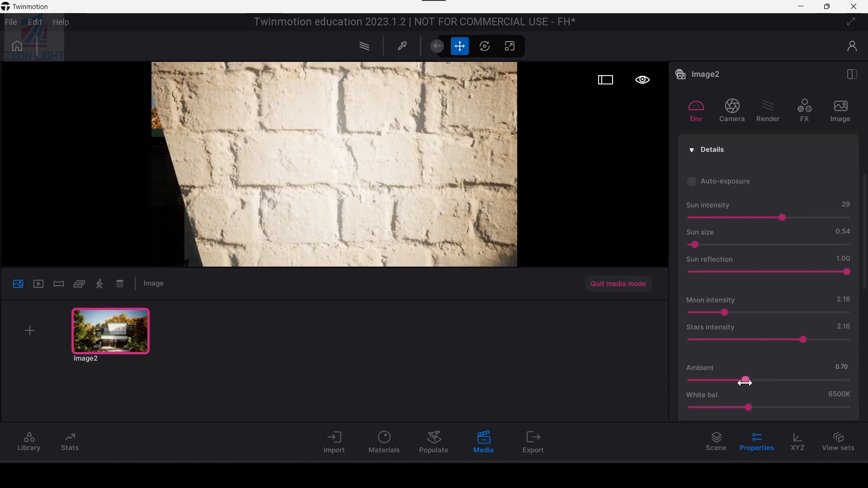
pyautogui.scroll(-5, 395, 179)
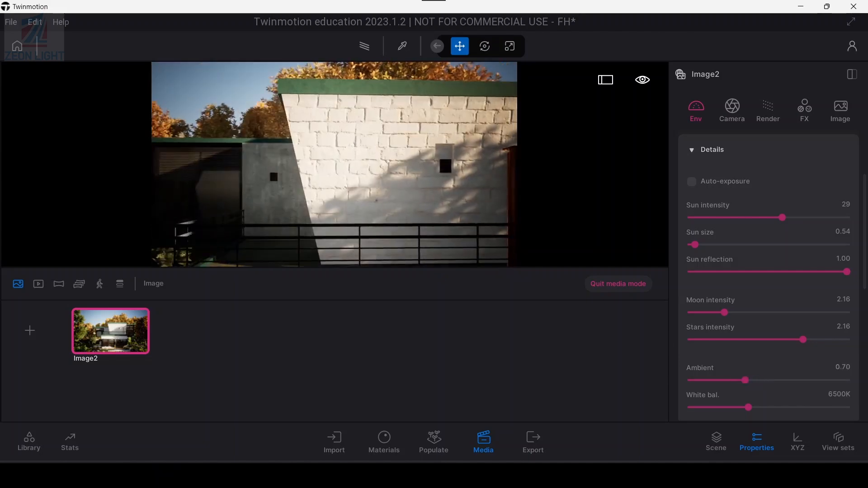
pyautogui.scroll(3, 374, 177)
pyautogui.scroll(3, 316, 161)
pyautogui.moveTo(351, 143); pyautogui.dragTo(282, 150, button='middle')
pyautogui.scroll(-2, 269, 196)
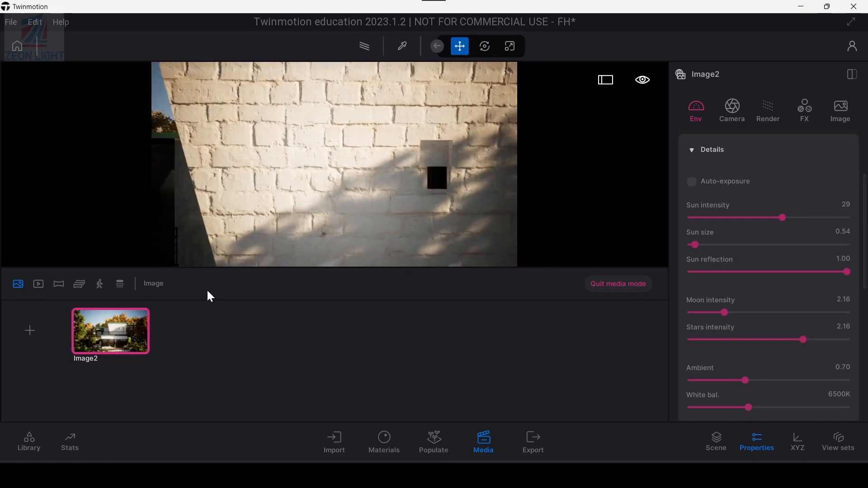
pyautogui.moveTo(143, 336)
pyautogui.click(115, 334)
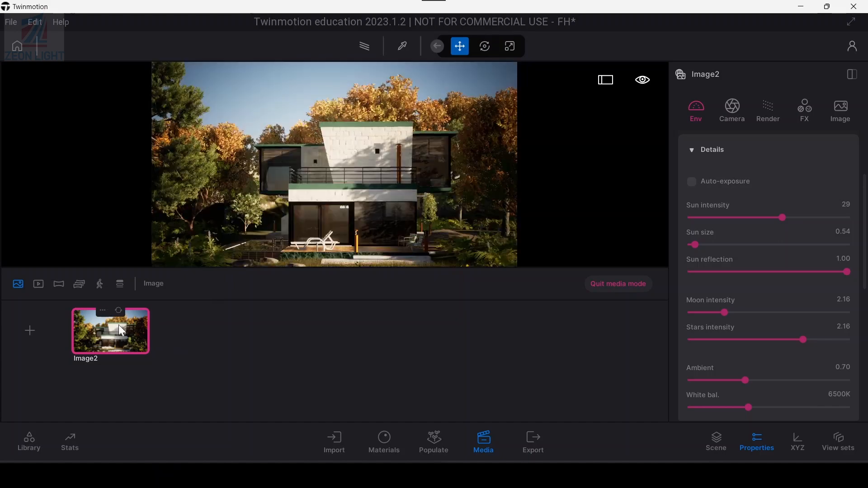
# Step: Try Image2's white balance at 15000K, and finally set it to 5237K for a cooler tone
pyautogui.scroll(-2, 747, 364)
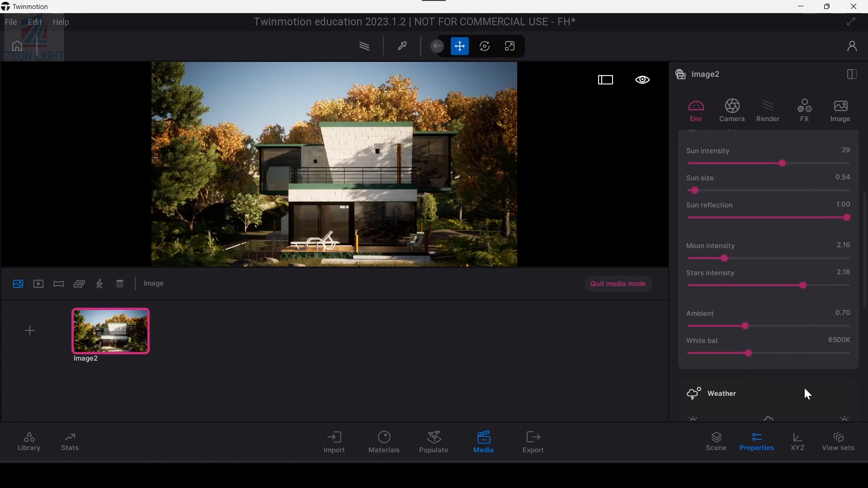
pyautogui.moveTo(750, 353); pyautogui.dragTo(858, 359)
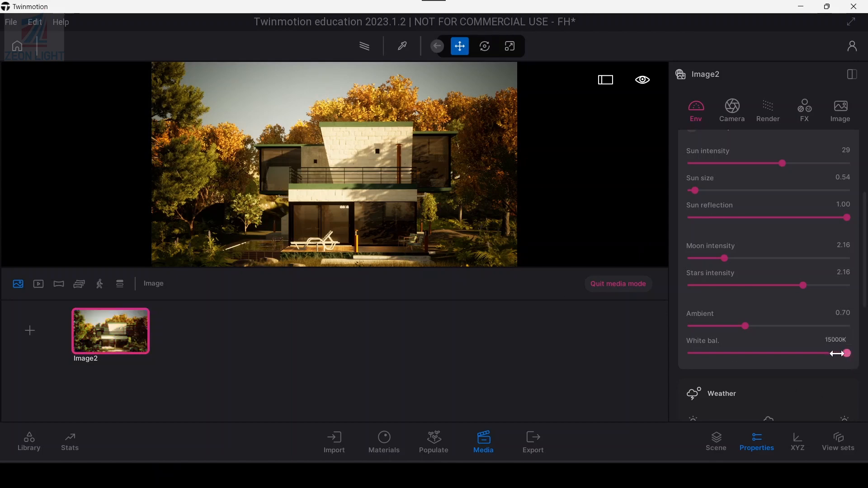
pyautogui.moveTo(848, 354); pyautogui.dragTo(741, 355)
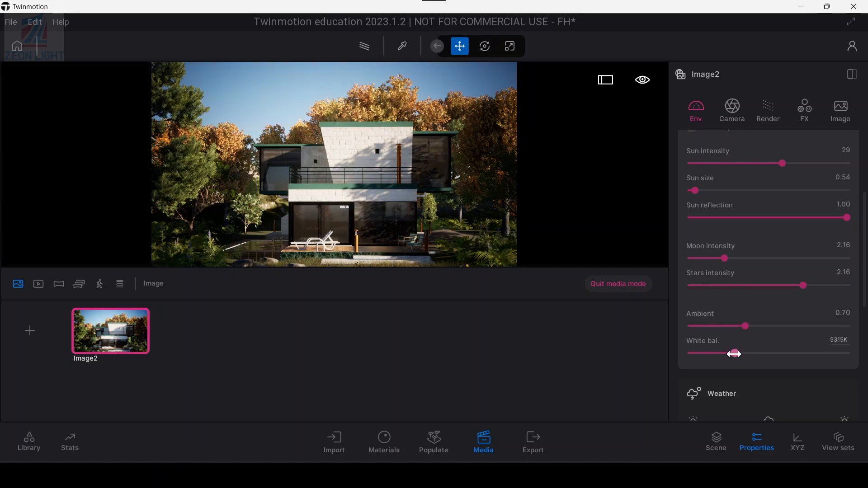
pyautogui.moveTo(735, 353); pyautogui.dragTo(735, 354)
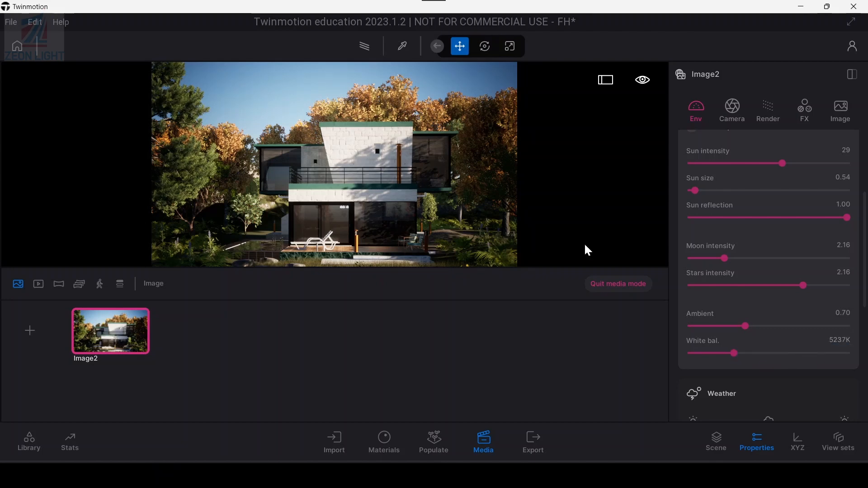
pyautogui.moveTo(120, 330)
# Step: Try rainy weather on Image2 and return it to full sun
pyautogui.scroll(-3, 769, 308)
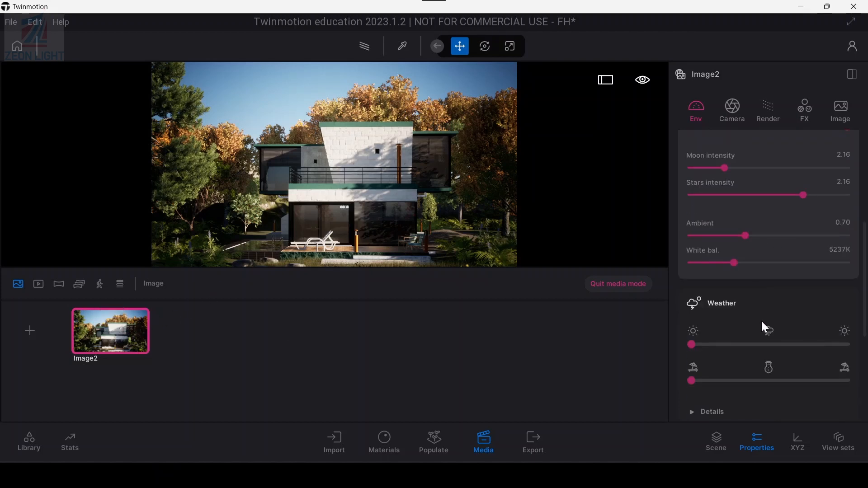
pyautogui.scroll(-1, 749, 301)
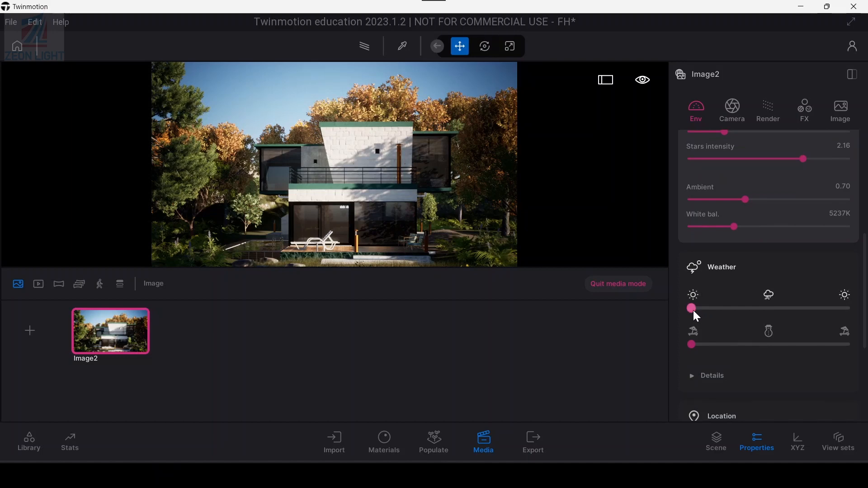
pyautogui.moveTo(692, 310); pyautogui.dragTo(768, 309)
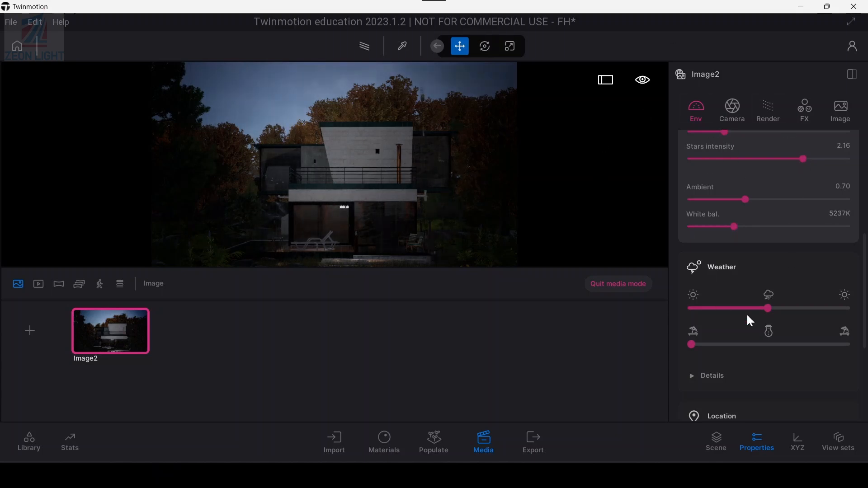
pyautogui.moveTo(768, 308); pyautogui.dragTo(683, 318)
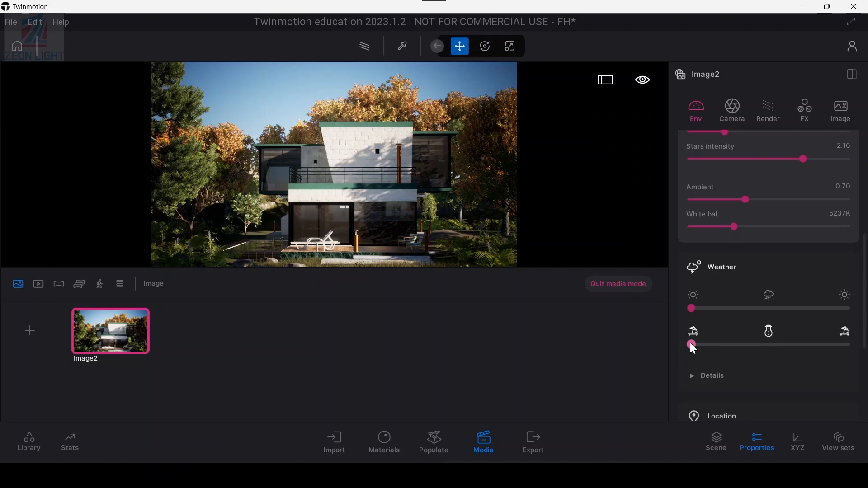
# Step: Try the snowy winter season on Image2 and view the house from the side and from above
pyautogui.moveTo(690, 343); pyautogui.dragTo(772, 346)
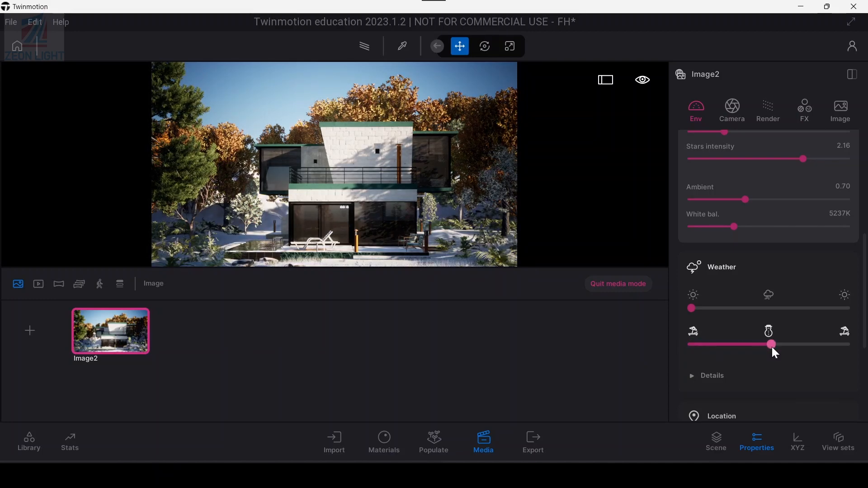
pyautogui.moveTo(486, 210); pyautogui.dragTo(461, 226, button='right')
pyautogui.keyDown('shift'); pyautogui.moveTo(461, 226); pyautogui.dragTo(429, 176, button='middle'); pyautogui.keyUp('shift')
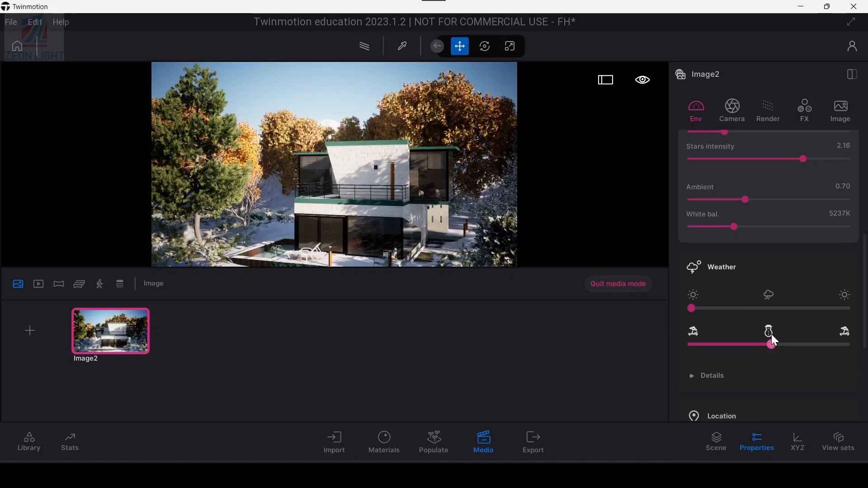
pyautogui.keyDown('shift'); pyautogui.moveTo(358, 179); pyautogui.dragTo(362, 222, button='middle'); pyautogui.keyUp('shift')
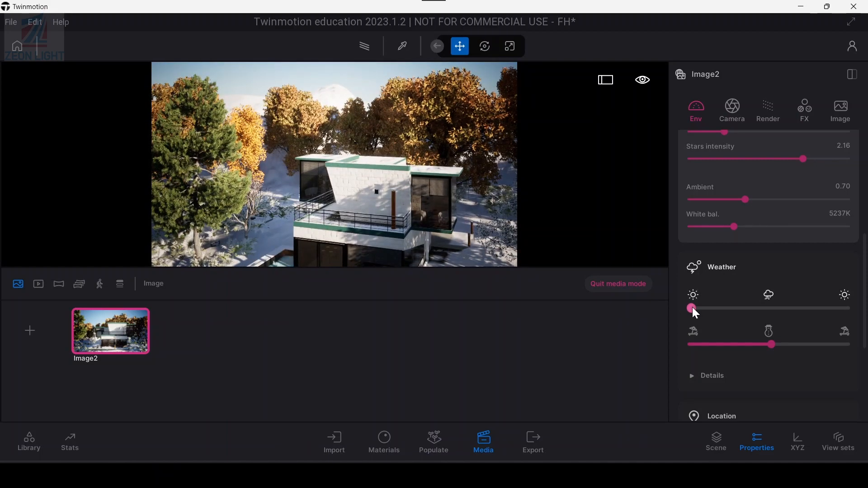
# Step: Try snowfall by combining precipitation with the winter season, check the house, and return the weather to full sun
pyautogui.moveTo(693, 308); pyautogui.dragTo(773, 308)
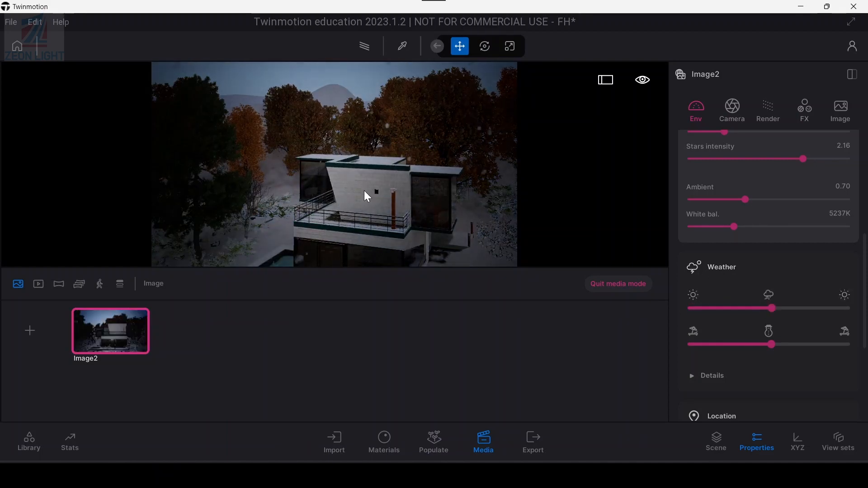
pyautogui.keyDown('shift'); pyautogui.moveTo(364, 191); pyautogui.dragTo(377, 189, button='middle'); pyautogui.keyUp('shift')
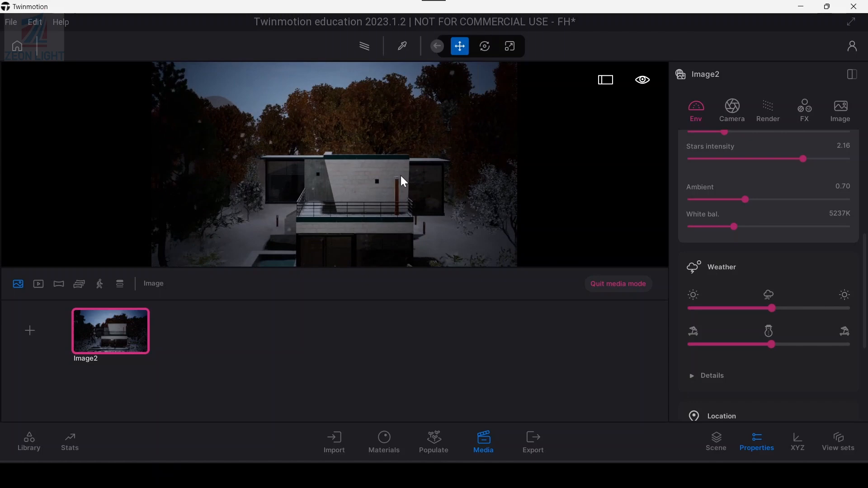
pyautogui.moveTo(772, 308); pyautogui.dragTo(678, 308)
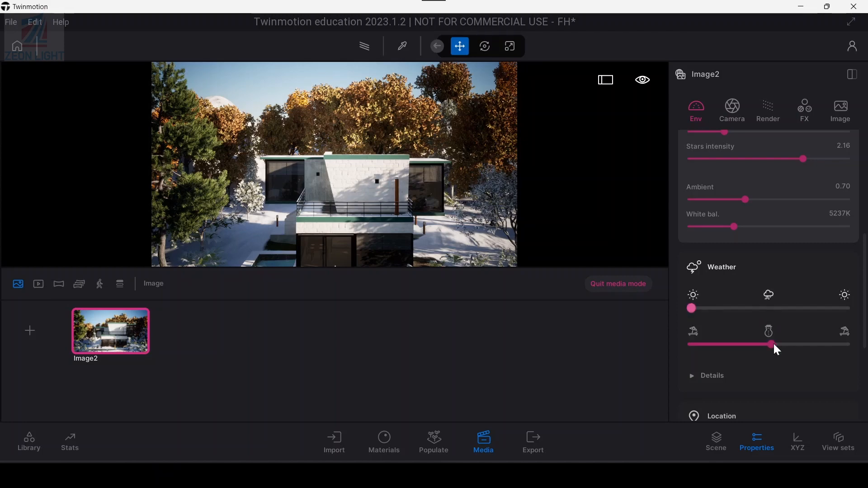
# Step: Return the season to summer, set the weather slightly off full sun, and restore Image2's saved view
pyautogui.moveTo(734, 344); pyautogui.dragTo(691, 340)
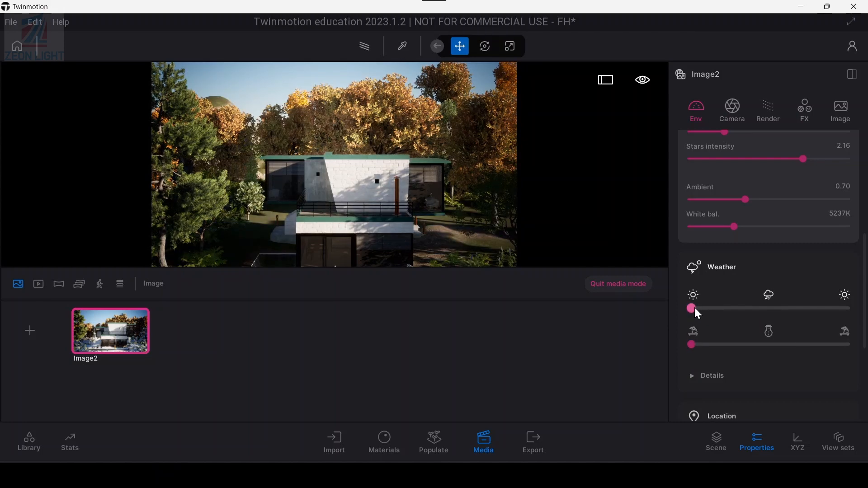
pyautogui.moveTo(695, 308); pyautogui.dragTo(697, 309)
pyautogui.click(117, 332)
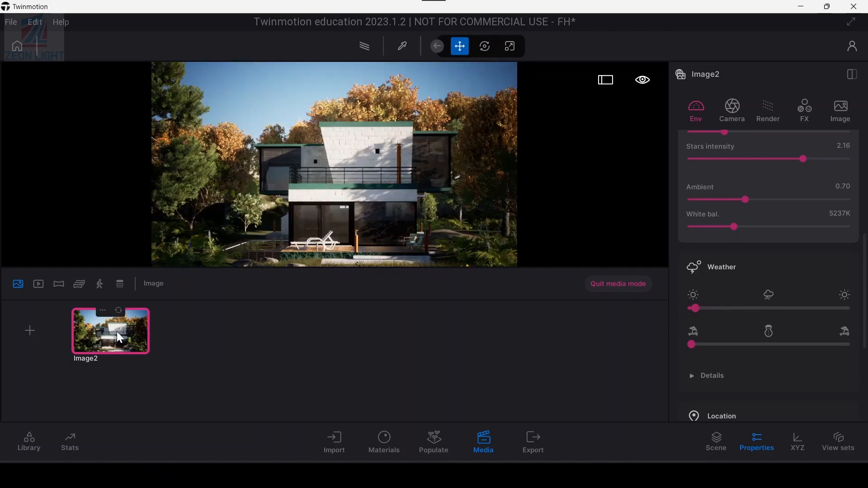
pyautogui.scroll(-1, 752, 375)
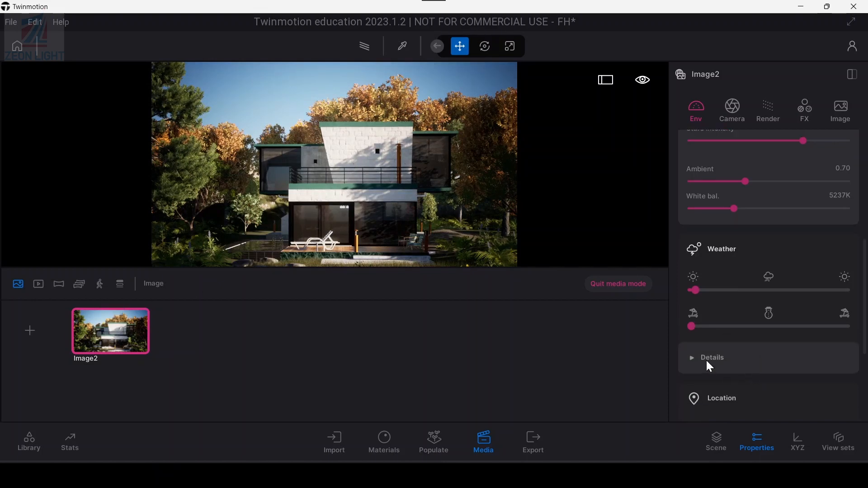
# Step: Open Image2's detailed weather settings and set the height fog to 54%
pyautogui.click(708, 357)
pyautogui.scroll(-3, 753, 357)
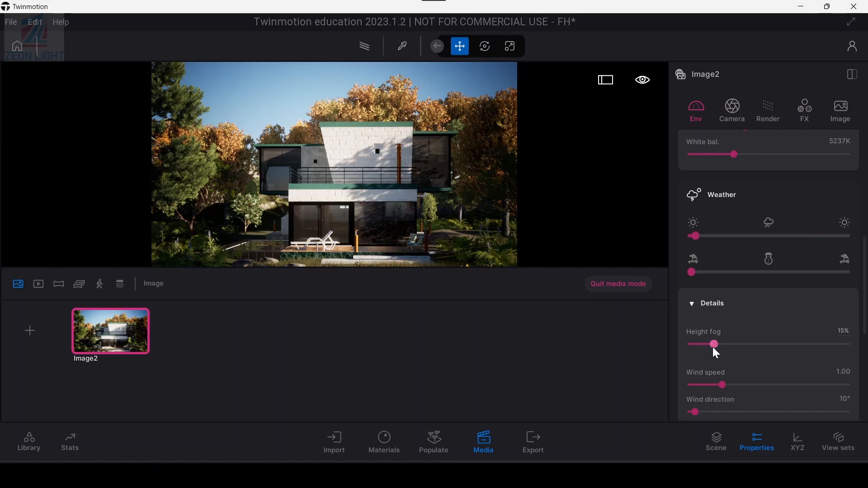
pyautogui.moveTo(717, 348); pyautogui.dragTo(803, 345)
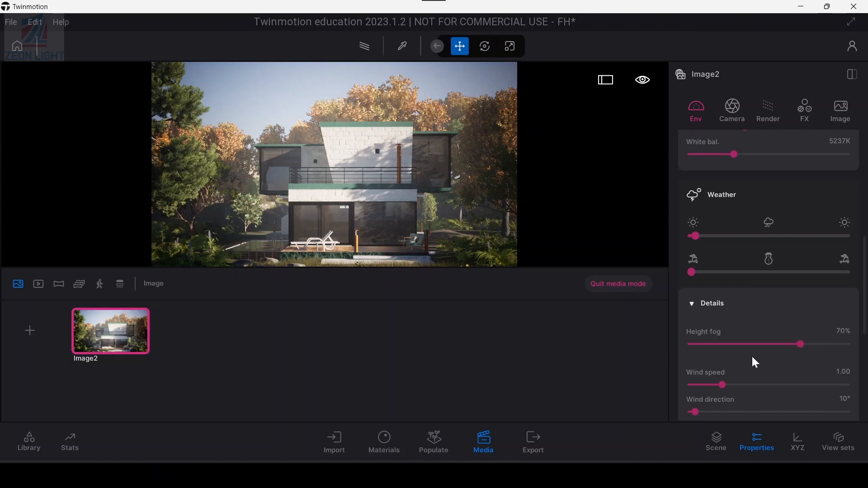
pyautogui.moveTo(800, 344)
pyautogui.mouseDown()
pyautogui.moveTo(768, 344)
pyautogui.moveTo(786, 344)
pyautogui.mouseUp()
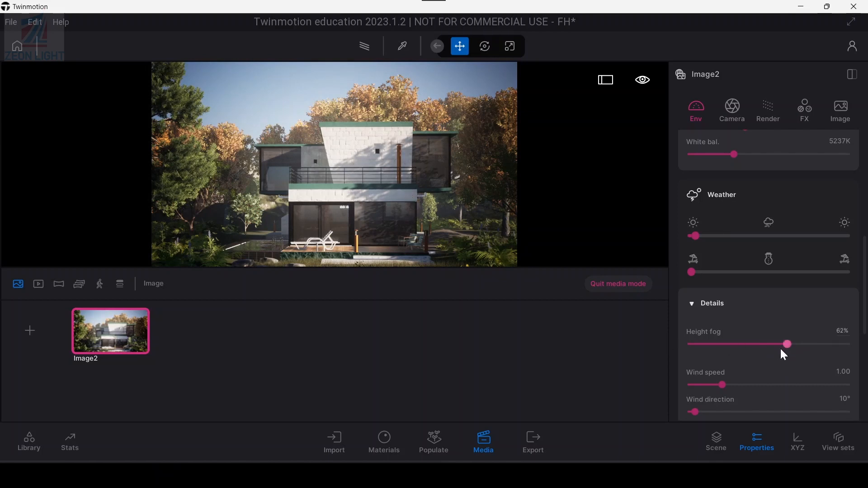
pyautogui.moveTo(791, 344); pyautogui.dragTo(774, 345)
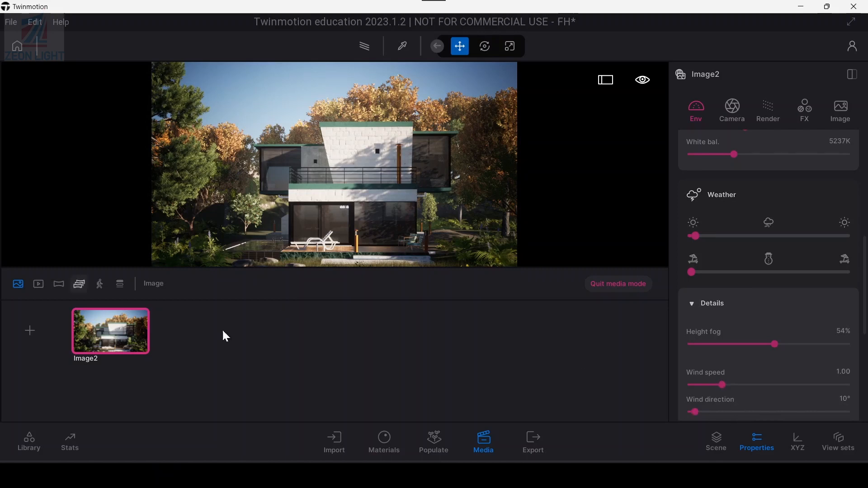
# Step: Set Image2's wind speed to 0.00 and wind direction to 0°, and reduce the vegetation growth to 0.43
pyautogui.moveTo(722, 385); pyautogui.dragTo(690, 385)
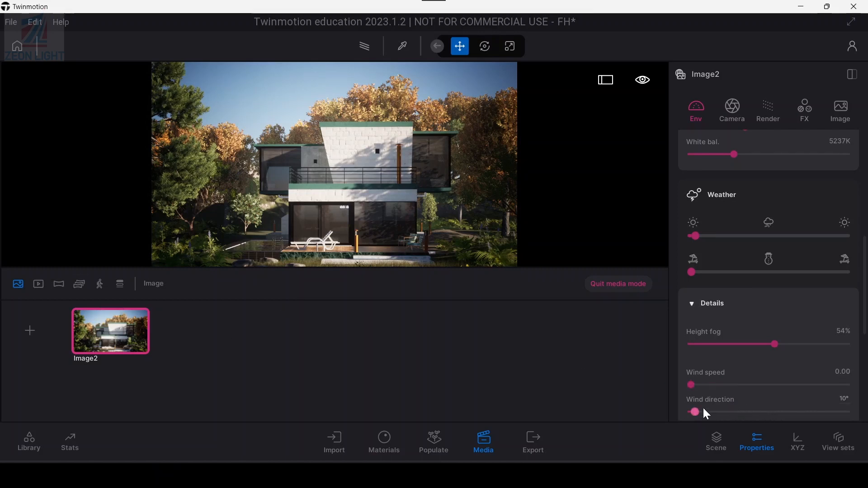
pyautogui.moveTo(758, 394); pyautogui.dragTo(678, 414)
pyautogui.scroll(-3, 746, 377)
pyautogui.scroll(-2, 730, 368)
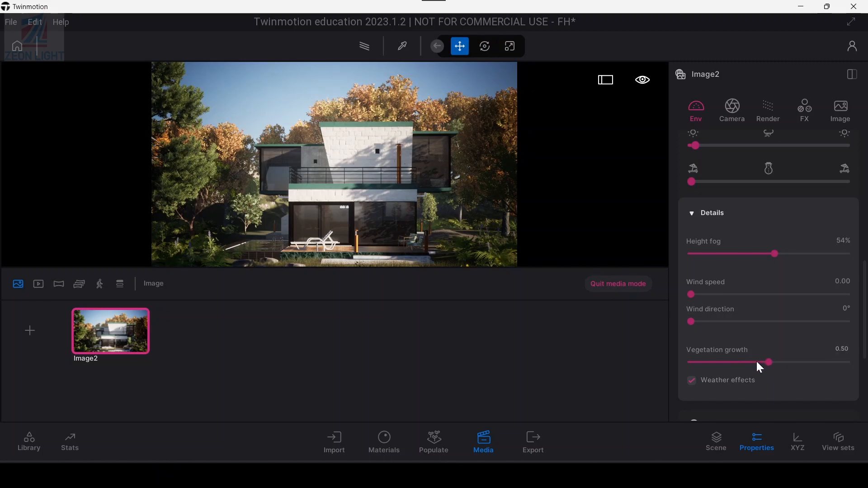
pyautogui.moveTo(767, 363)
pyautogui.mouseDown()
pyautogui.moveTo(701, 362)
pyautogui.moveTo(758, 350)
pyautogui.mouseUp()
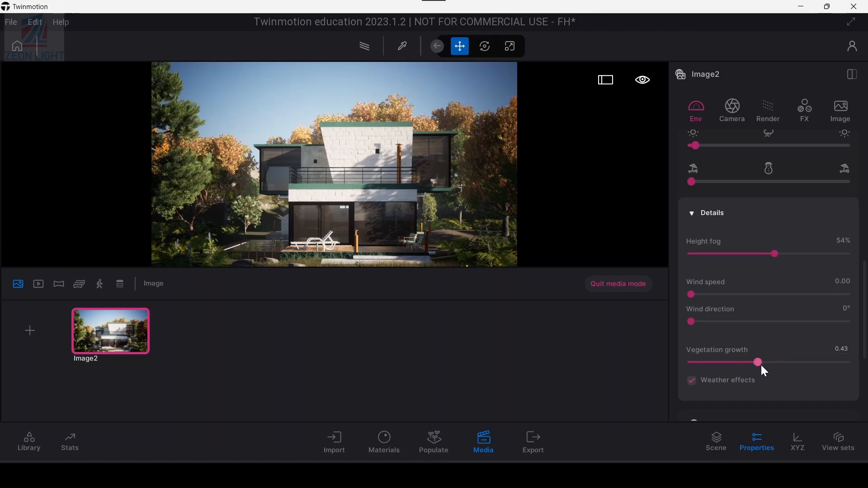
# Step: Examine Image2's location details and HDRI environment settings without changing them
pyautogui.scroll(-1, 713, 342)
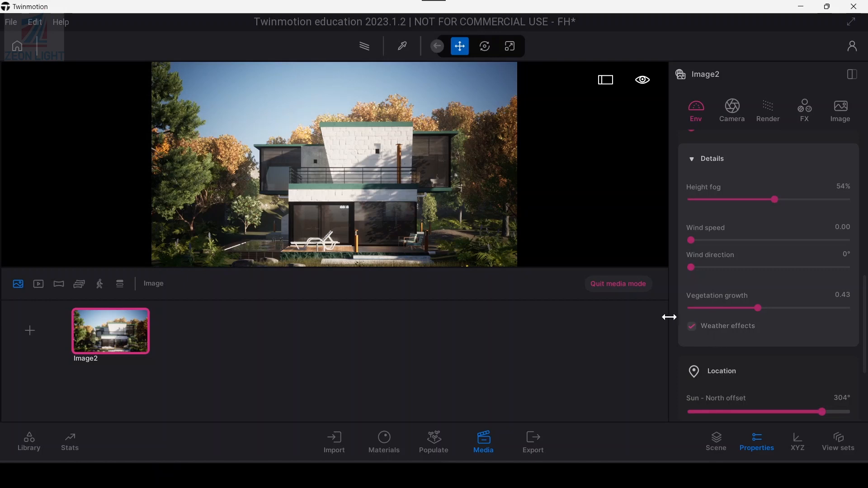
pyautogui.scroll(-3, 751, 340)
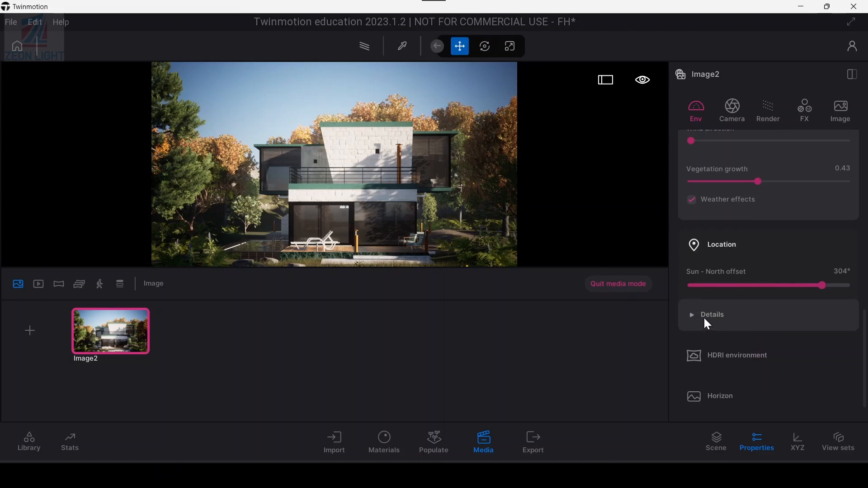
pyautogui.click(705, 319)
pyautogui.scroll(-1, 759, 352)
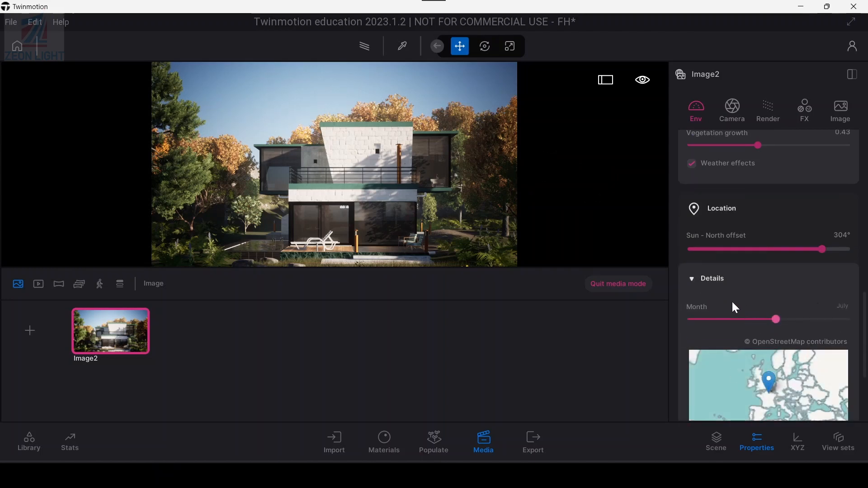
pyautogui.click(693, 280)
pyautogui.scroll(-1, 743, 313)
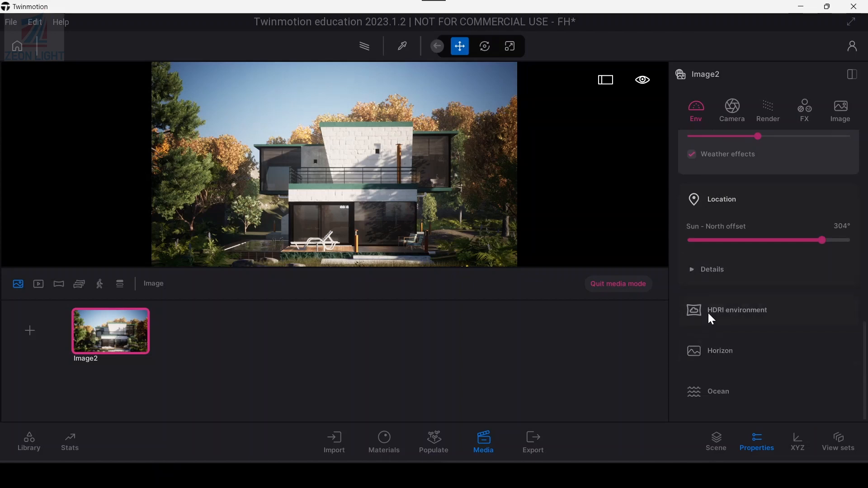
pyautogui.click(742, 318)
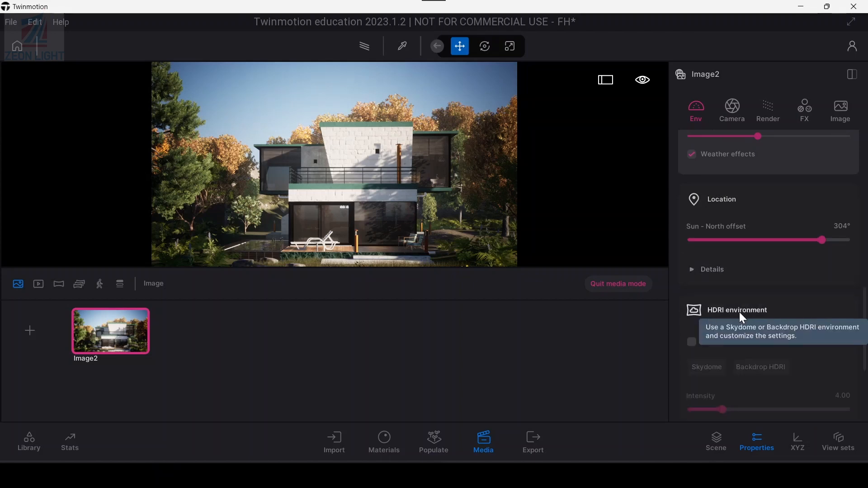
pyautogui.scroll(-1, 751, 366)
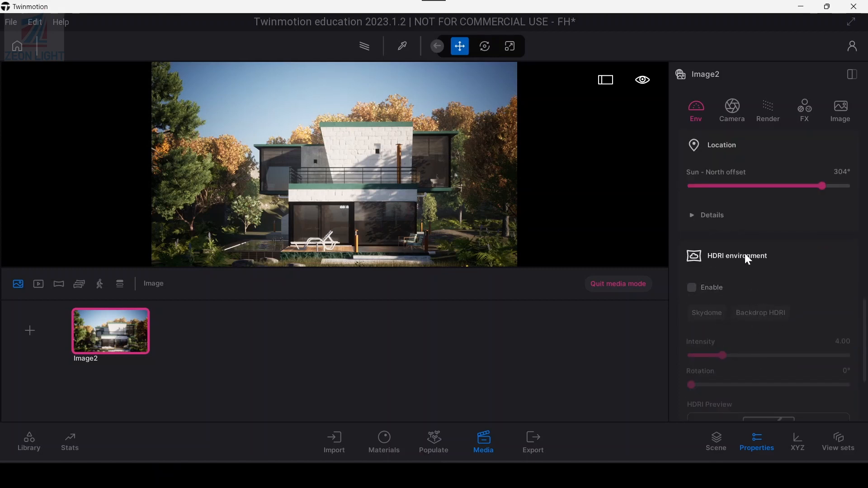
pyautogui.click(757, 259)
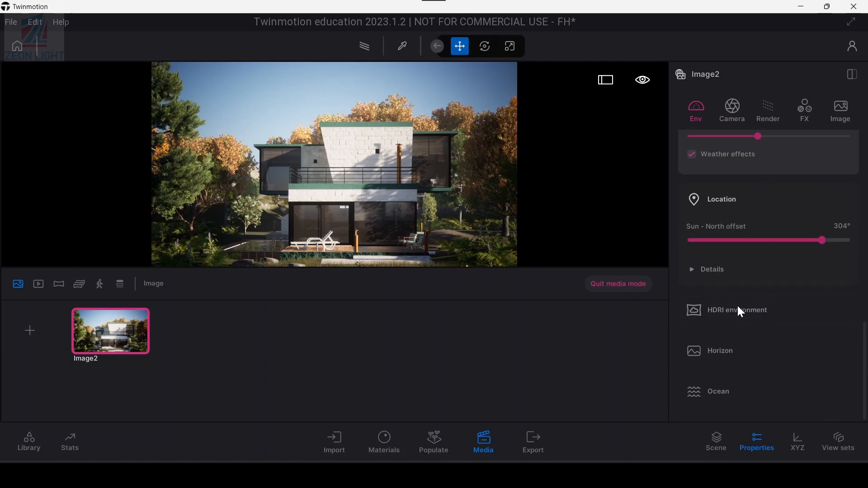
# Step: Try the Countryside horizon picture on Image2 with a rotation of 61°, and return to the saved view
pyautogui.click(754, 350)
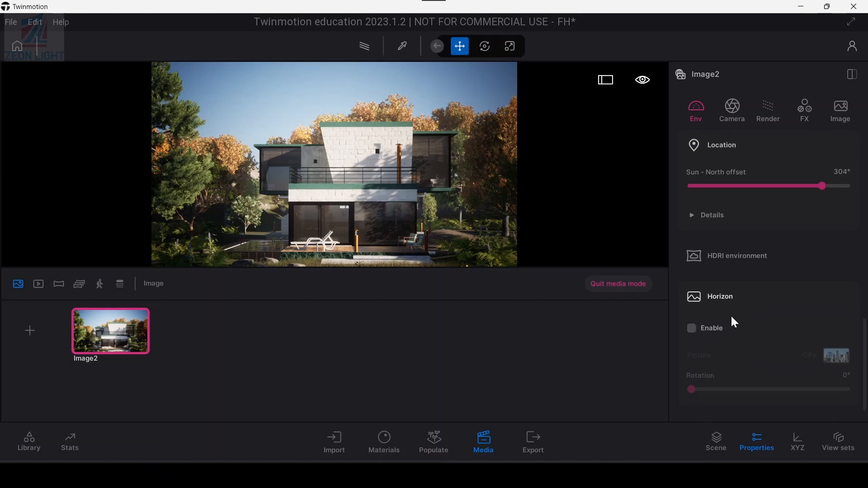
pyautogui.click(692, 328)
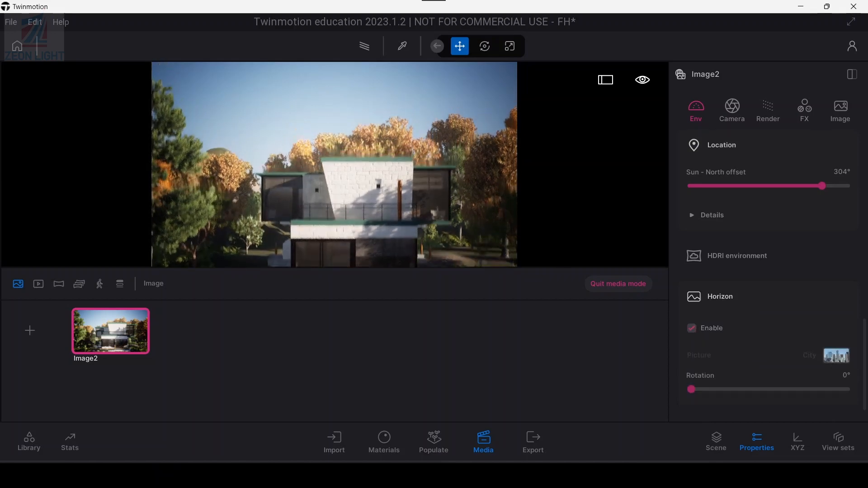
pyautogui.moveTo(335, 91); pyautogui.dragTo(354, 141, button='middle')
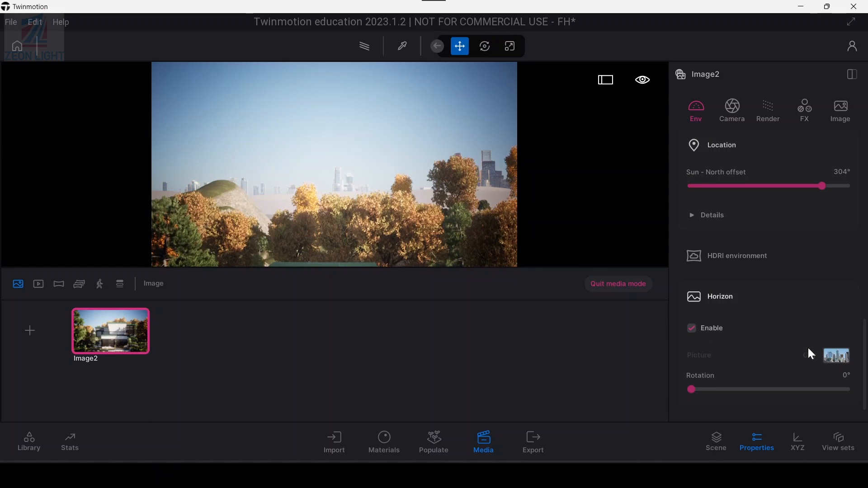
pyautogui.click(840, 357)
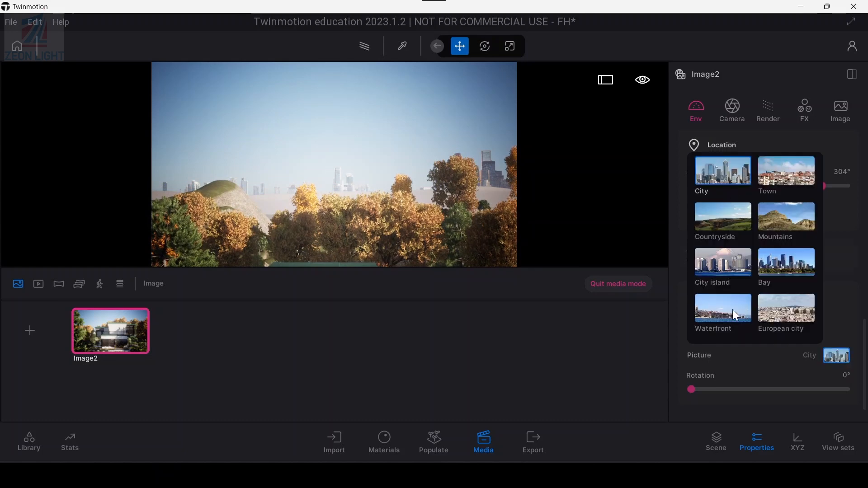
pyautogui.click(728, 228)
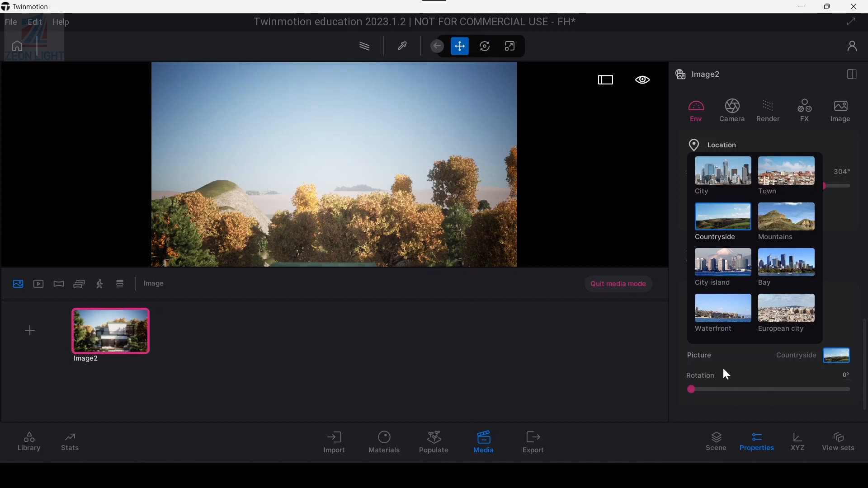
pyautogui.scroll(1, 764, 357)
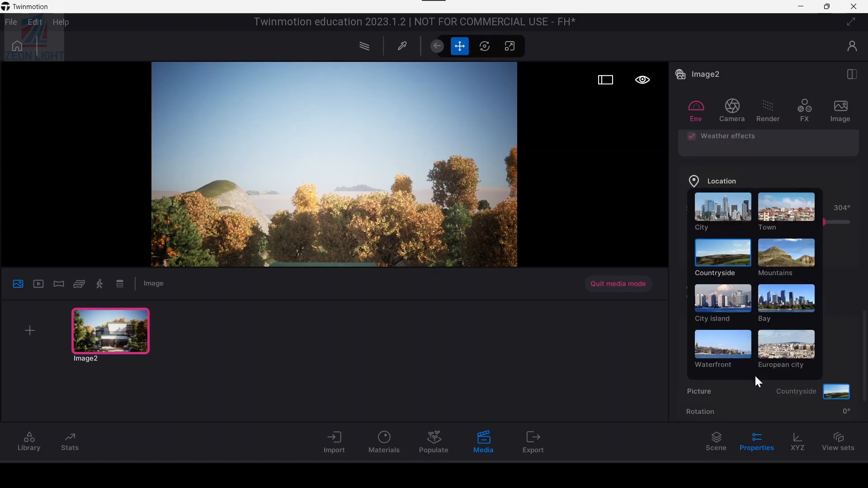
pyautogui.scroll(-2, 741, 389)
pyautogui.moveTo(691, 354); pyautogui.dragTo(717, 354)
pyautogui.click(115, 331)
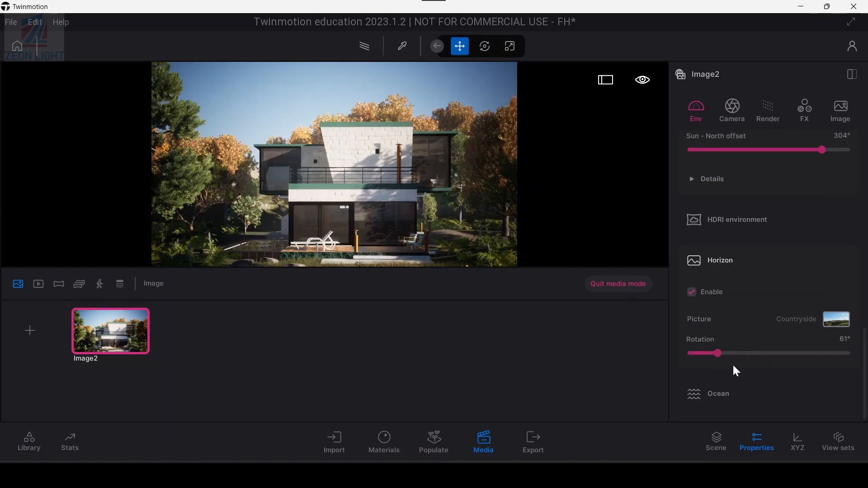
# Step: Look back through the location settings and disable Image2's horizon
pyautogui.scroll(1, 779, 312)
pyautogui.scroll(3, 778, 312)
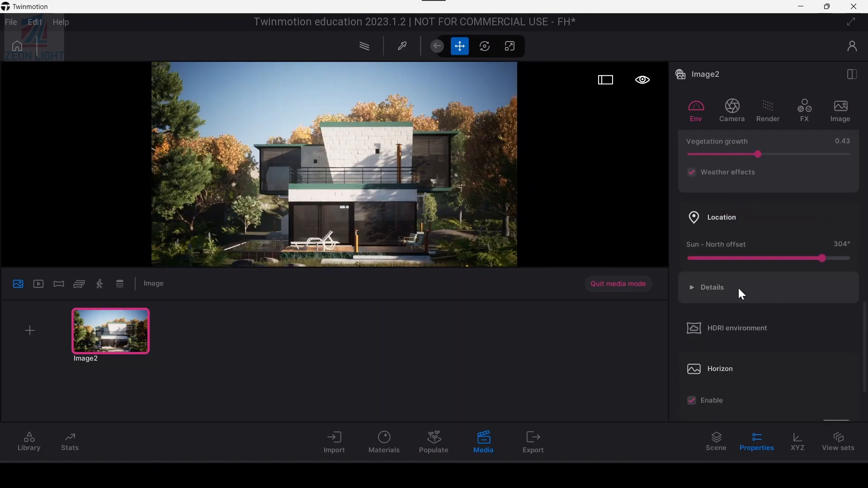
pyautogui.click(738, 289)
pyautogui.click(737, 289)
pyautogui.scroll(-1, 745, 313)
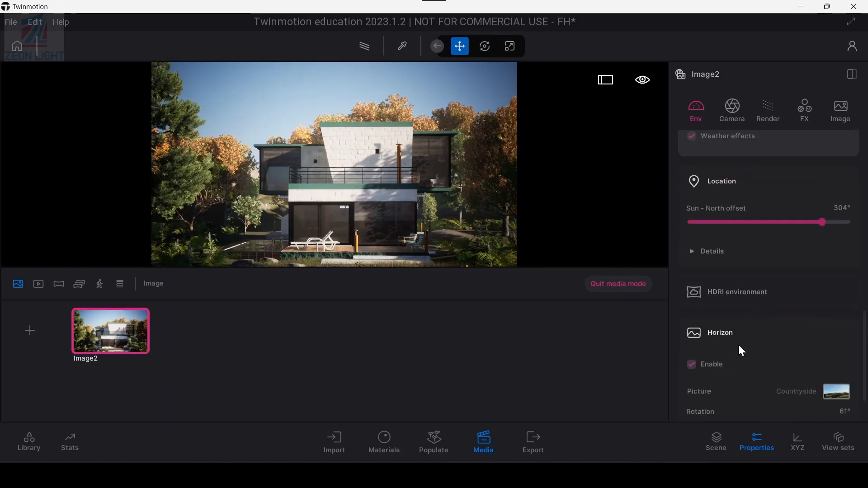
pyautogui.scroll(1, 748, 344)
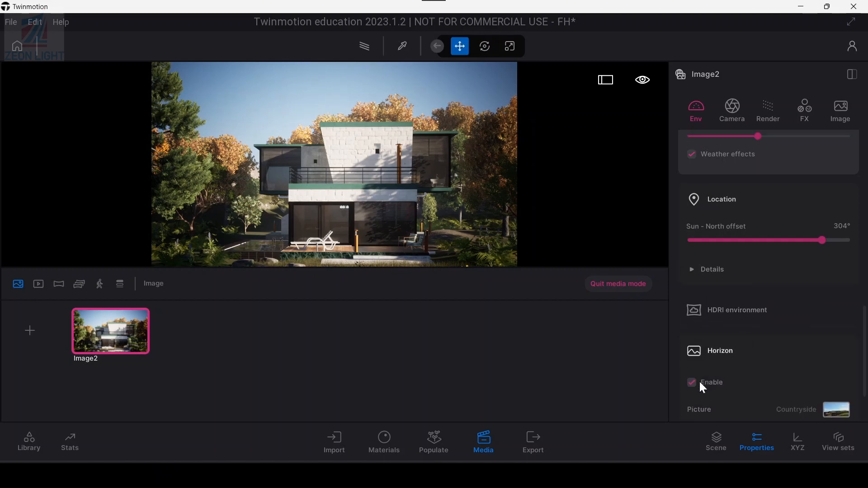
pyautogui.click(693, 384)
# Step: Look at the pond in front of the house and try an ocean with its height at -0.58 m
pyautogui.scroll(-4, 749, 348)
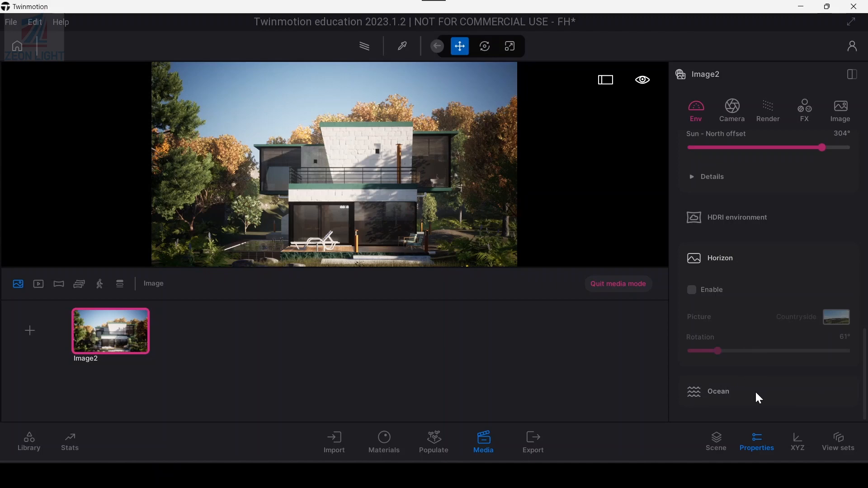
pyautogui.moveTo(375, 159); pyautogui.dragTo(372, 262, button='right')
pyautogui.scroll(-2, 402, 167)
pyautogui.scroll(-3, 757, 375)
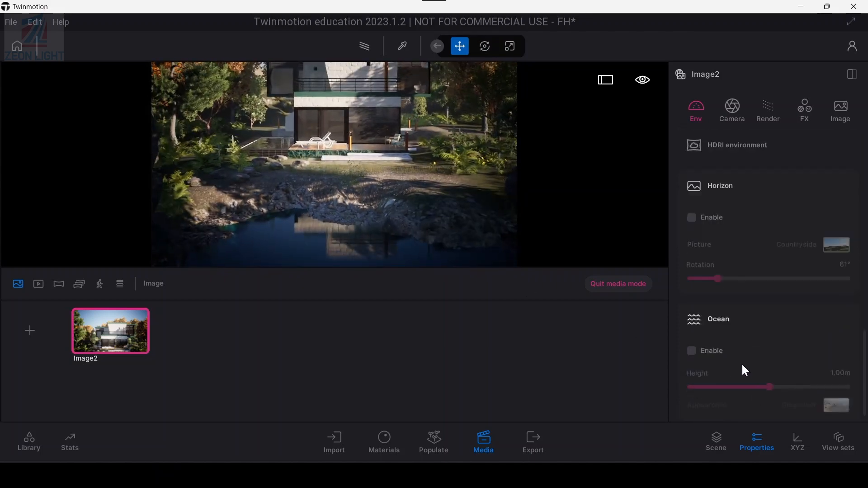
pyautogui.click(693, 353)
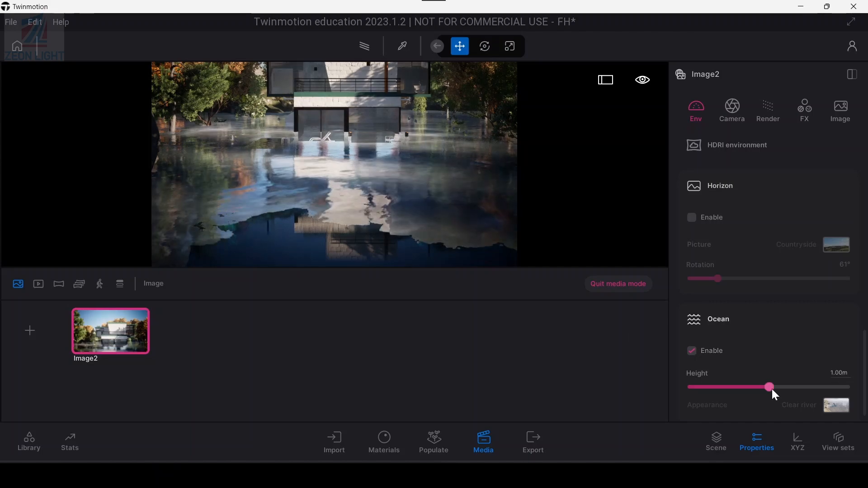
pyautogui.moveTo(762, 385); pyautogui.dragTo(767, 386)
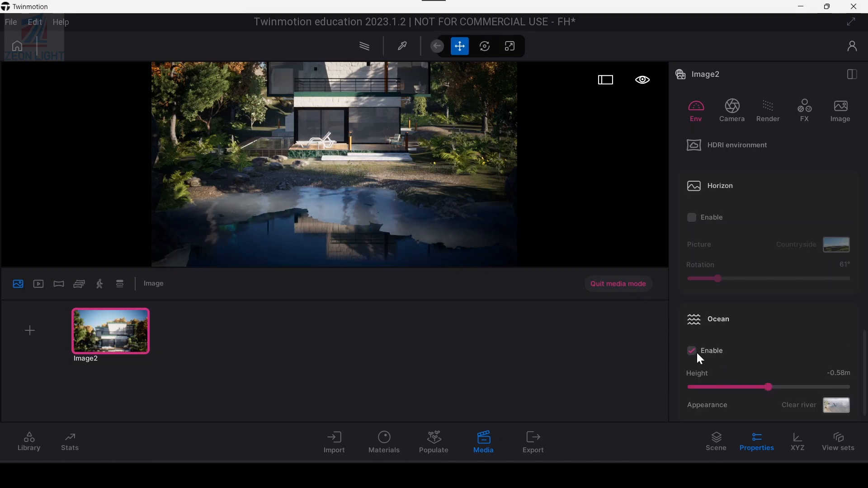
# Step: Disable the ocean and restore Image2's saved view of the house
pyautogui.scroll(-1, 814, 380)
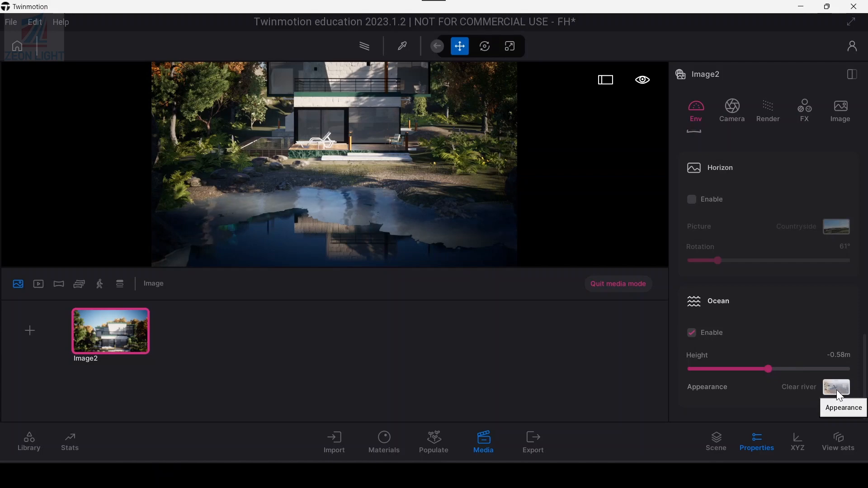
pyautogui.click(693, 333)
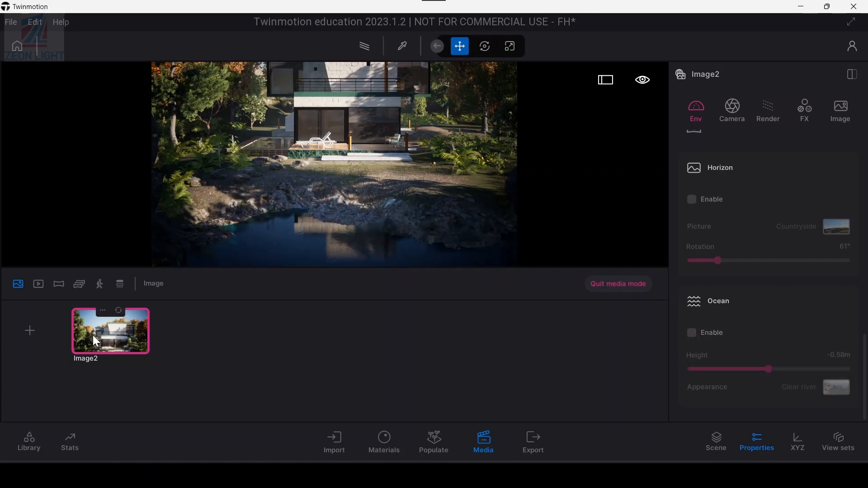
pyautogui.click(108, 339)
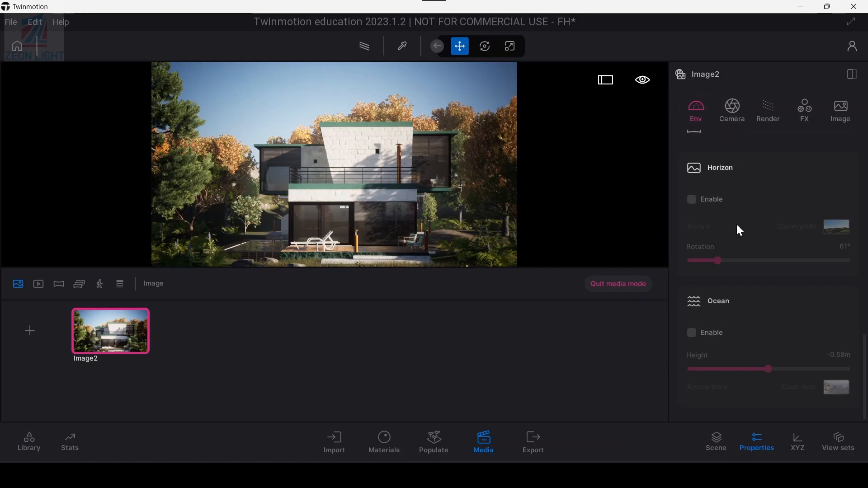